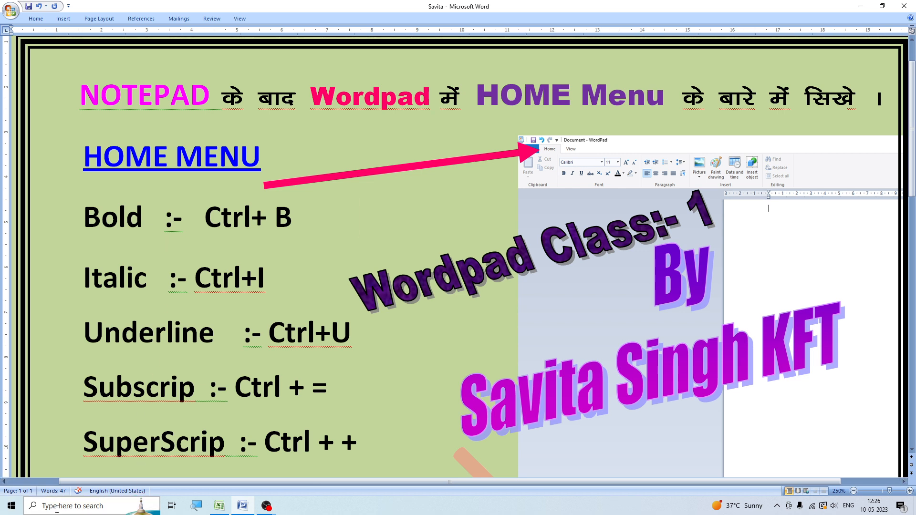
Search Windows for wordpad and open a blank WordPad document.
click(57, 508)
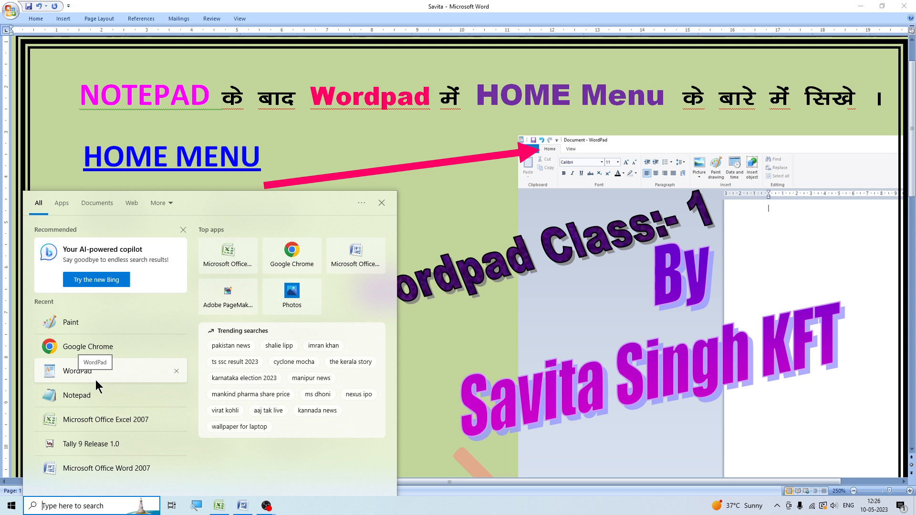
text(word)
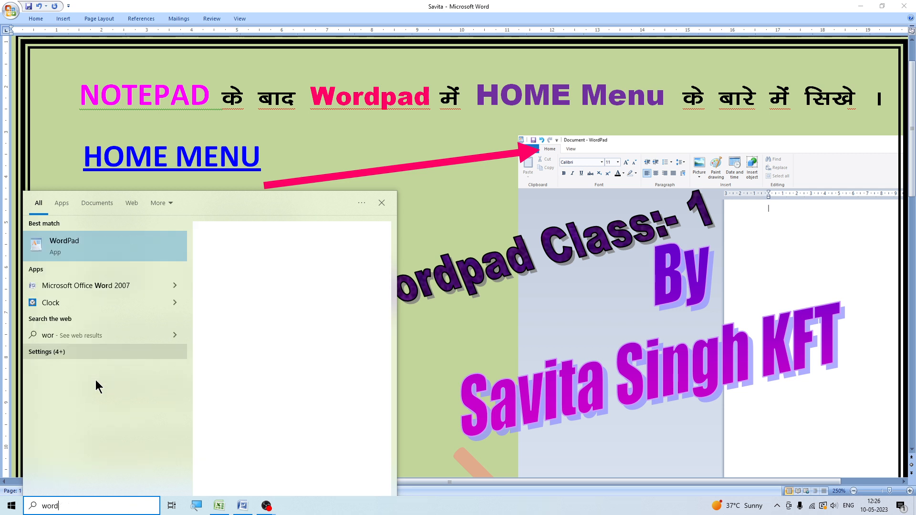
text(pad)
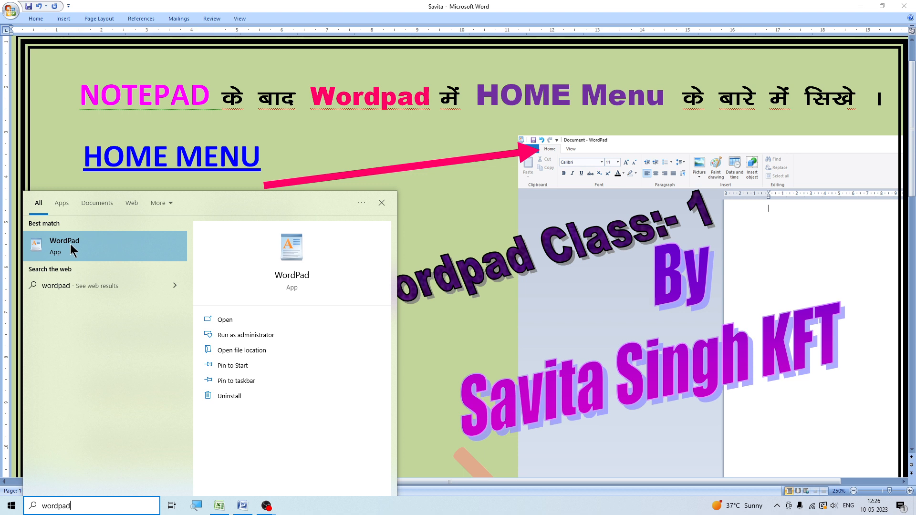
click(71, 246)
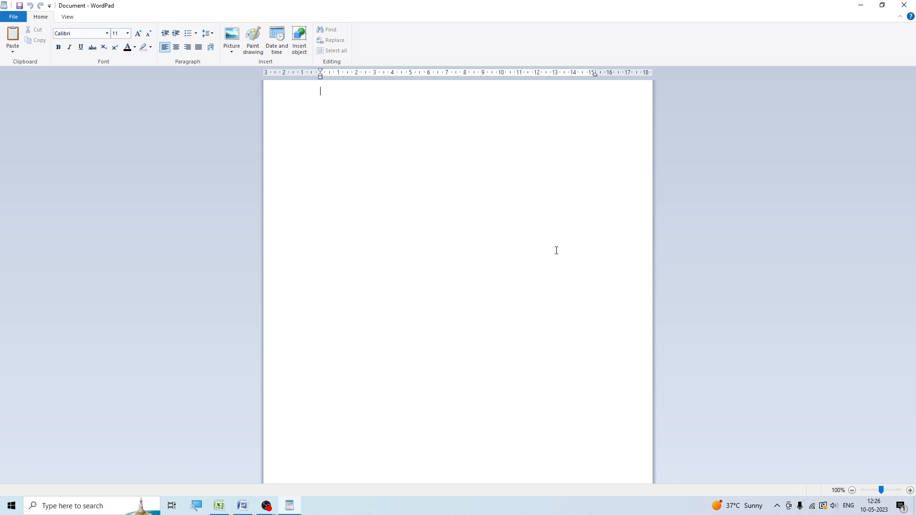
Enlarge the blank document's page view to 220%.
click(910, 491)
click(910, 491)
click(910, 491)
click(911, 490)
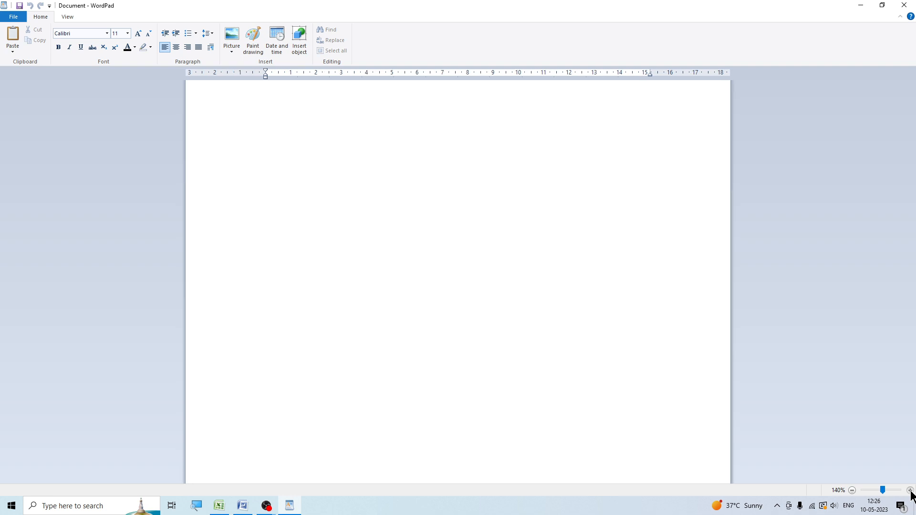
click(910, 490)
click(910, 491)
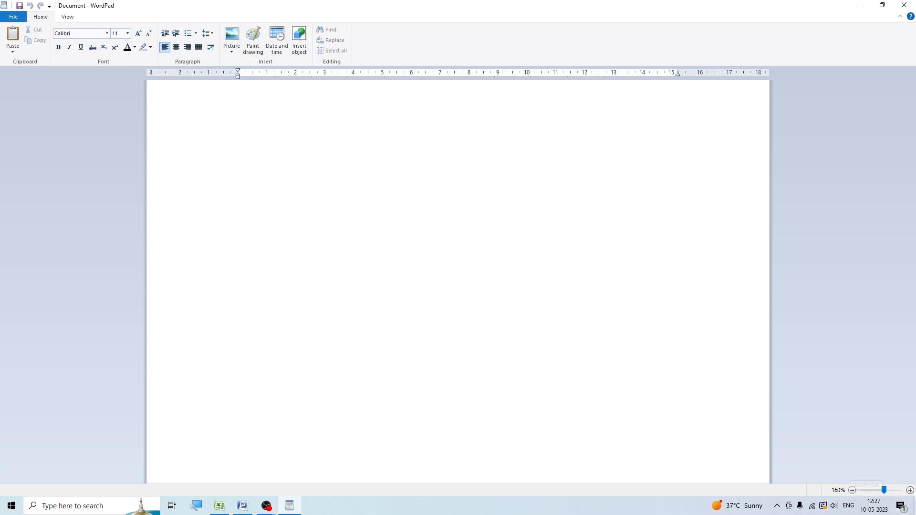
click(909, 491)
click(909, 491)
click(910, 490)
click(910, 490)
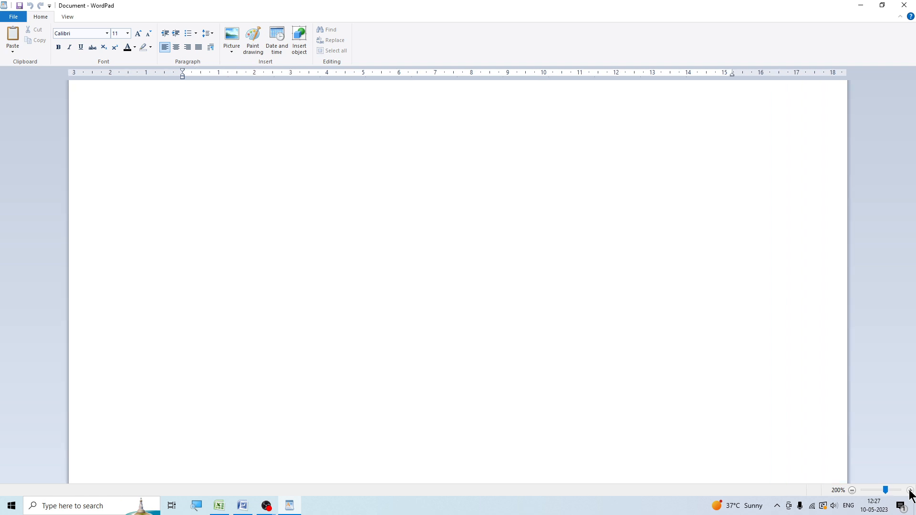
click(910, 490)
click(910, 490)
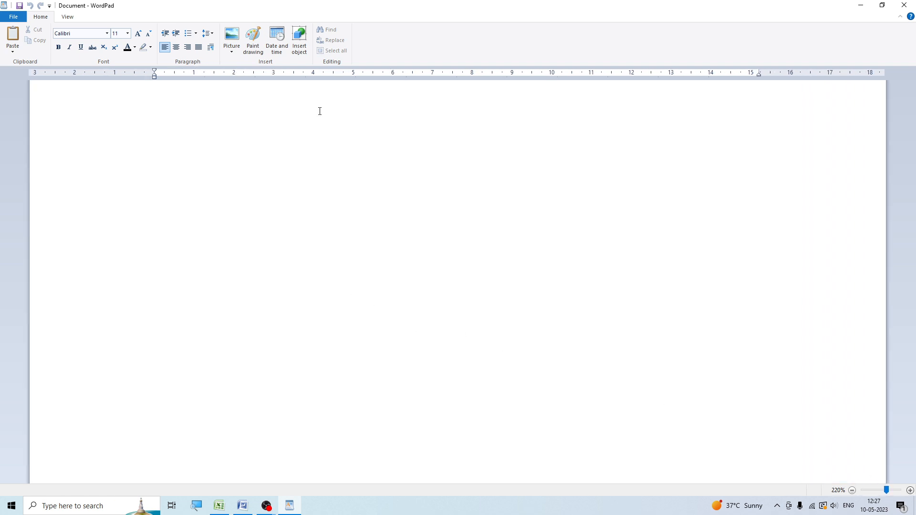
Switch to the Savita document in Word and review its list of Home menu formatting shortcuts.
click(859, 7)
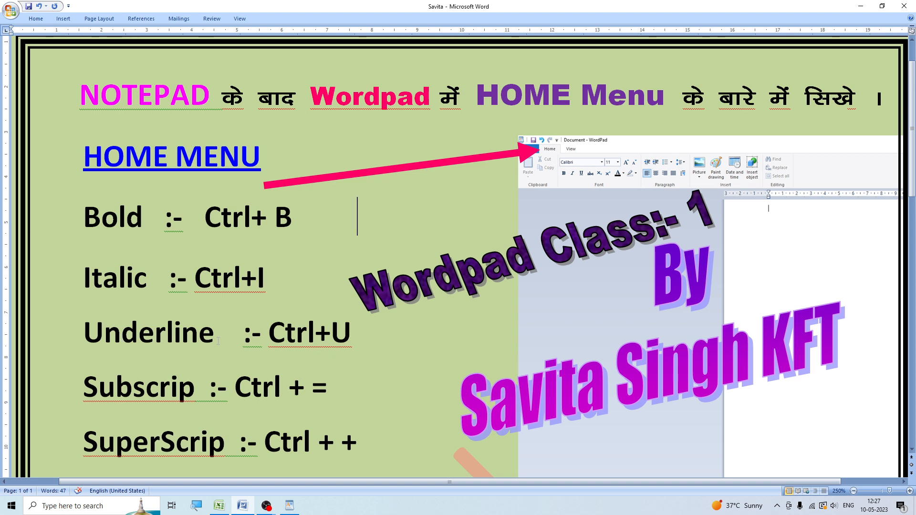
scroll(221, 388, down, 1)
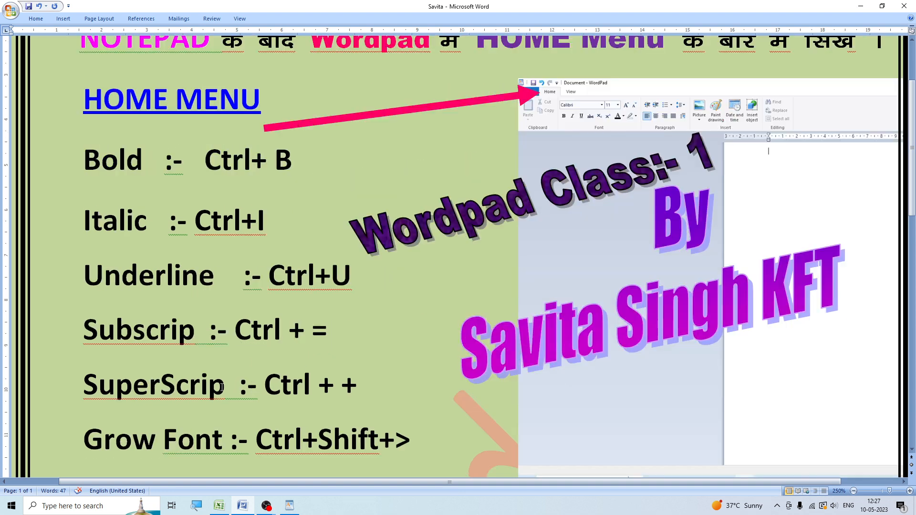
scroll(221, 434, down, 2)
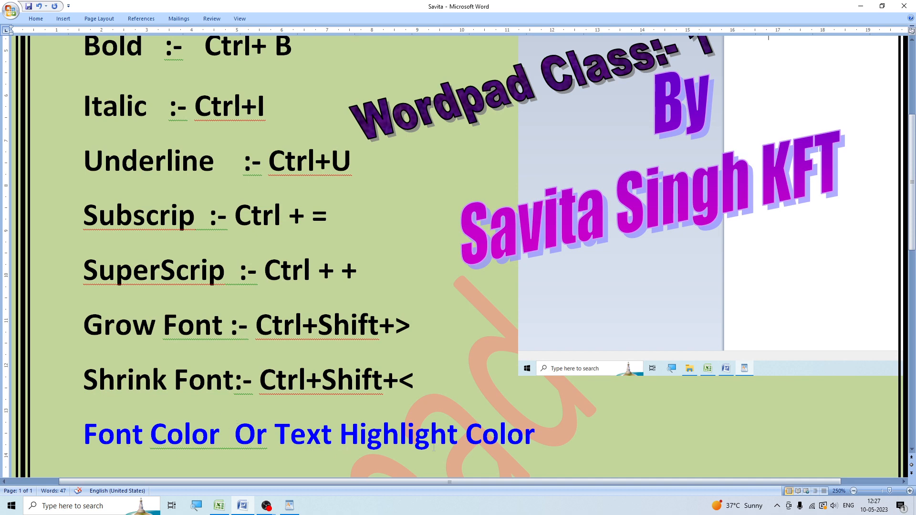
scroll(427, 357, up, 3)
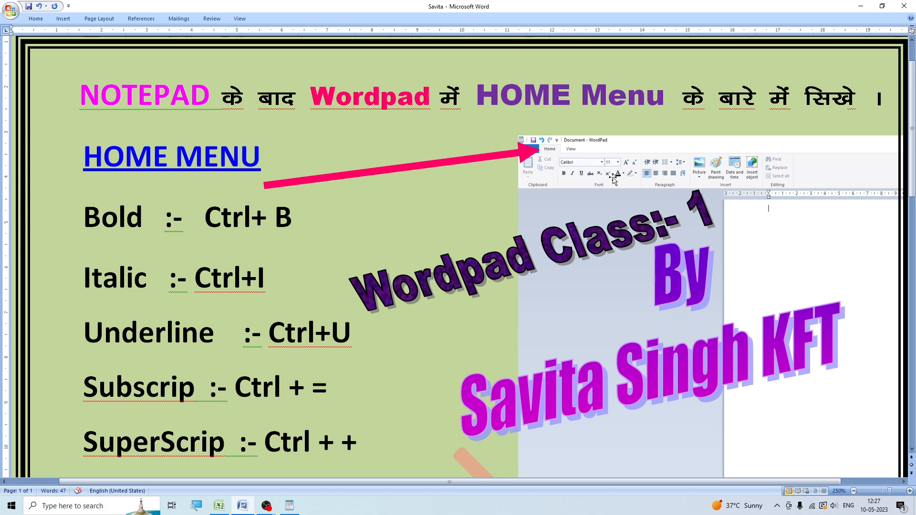
scroll(584, 174, down, 3)
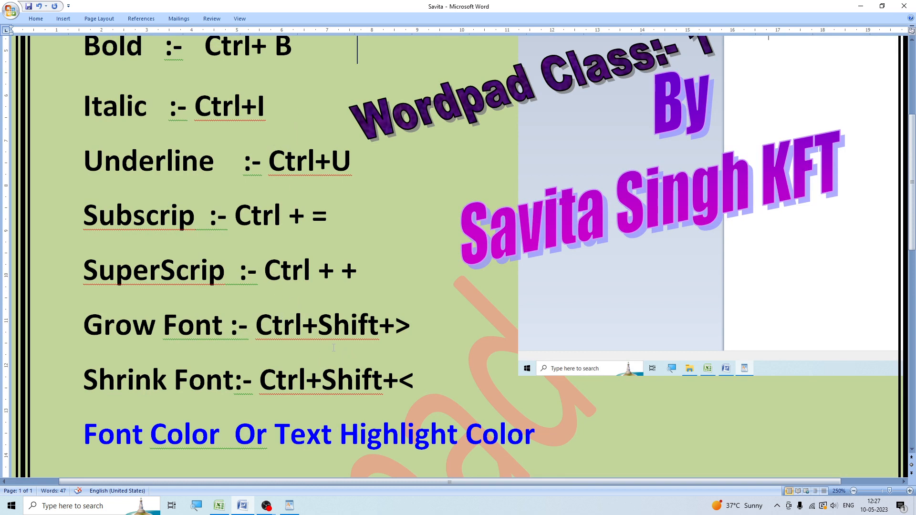
scroll(333, 346, up, 3)
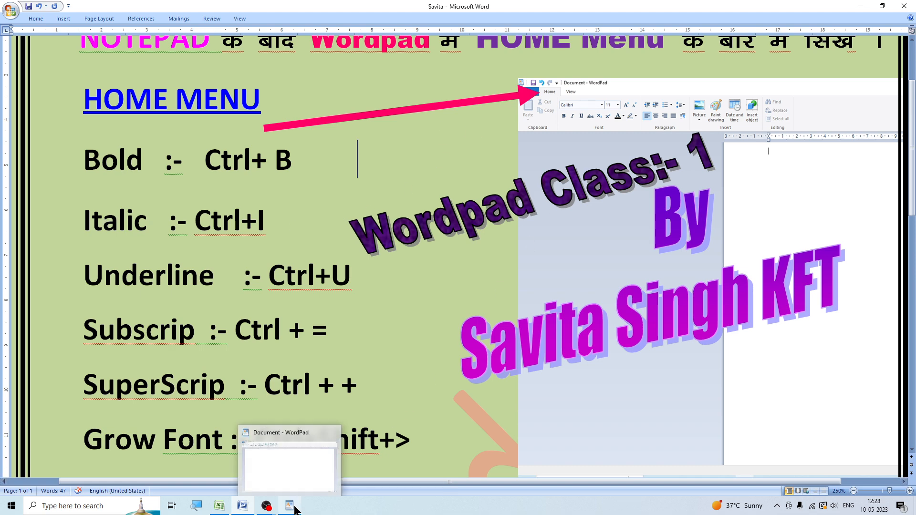
scroll(296, 260, down, 2)
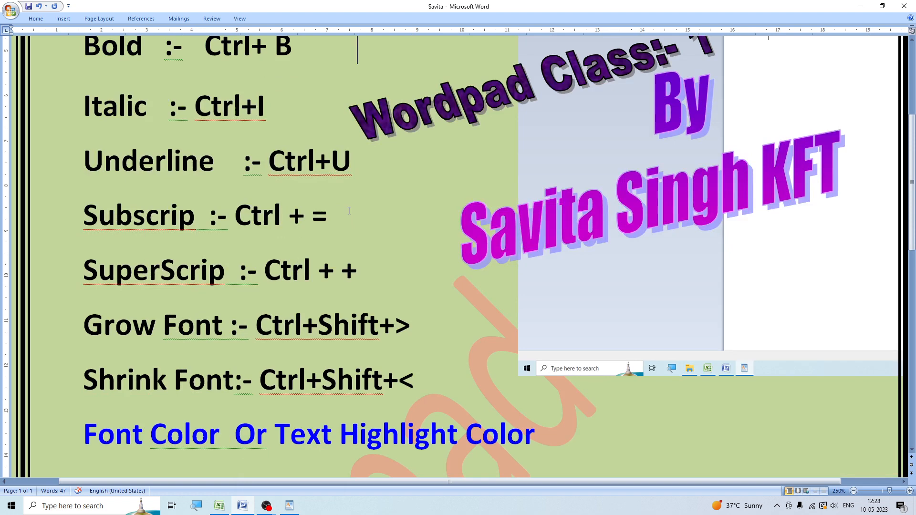
scroll(428, 257, up, 3)
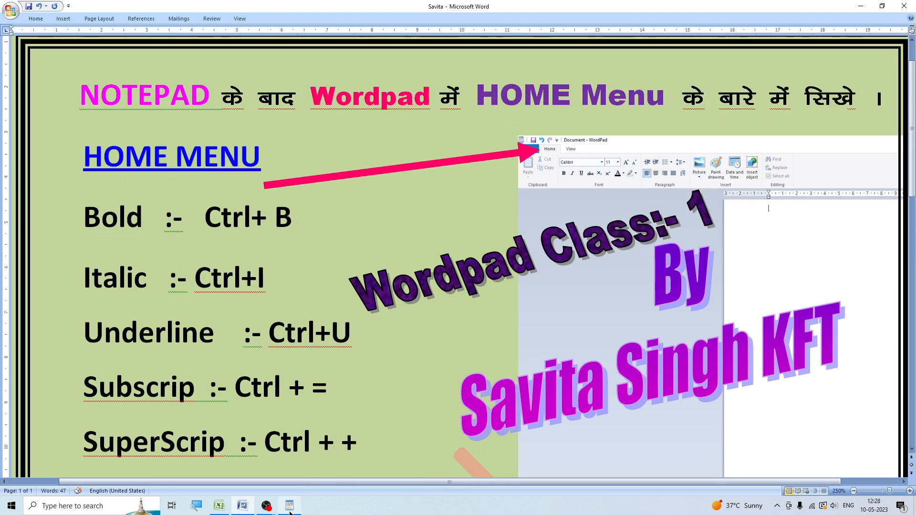
Return to the blank WordPad document, magnify the screen to 300% with Magnifier, and minimize the Magnifier controls.
click(289, 507)
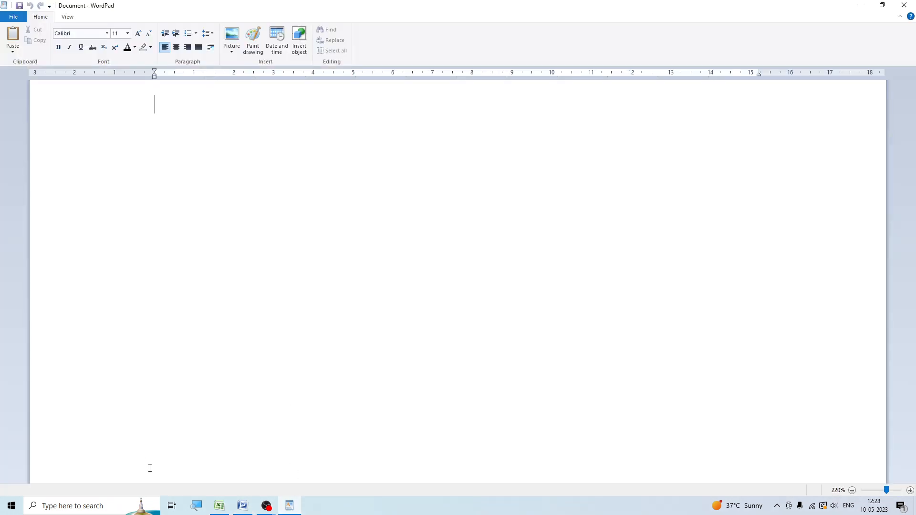
click(197, 507)
key(super+plus)
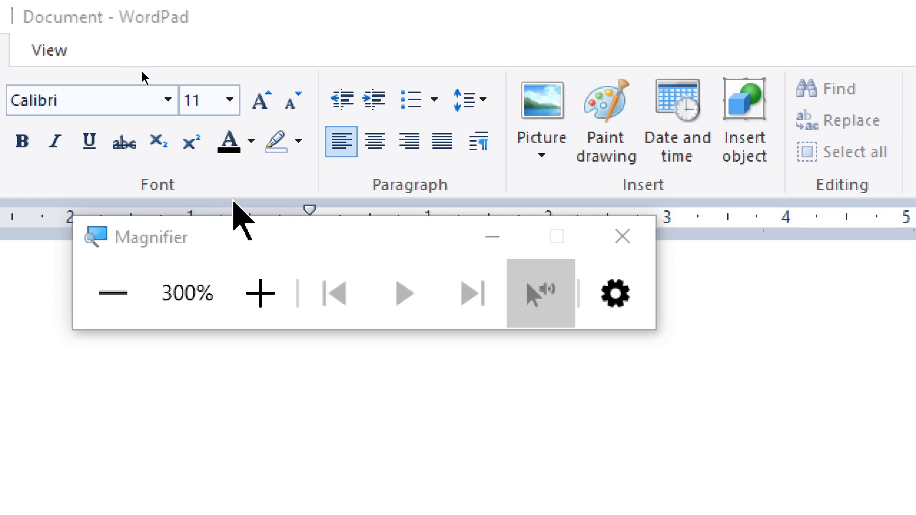
click(492, 237)
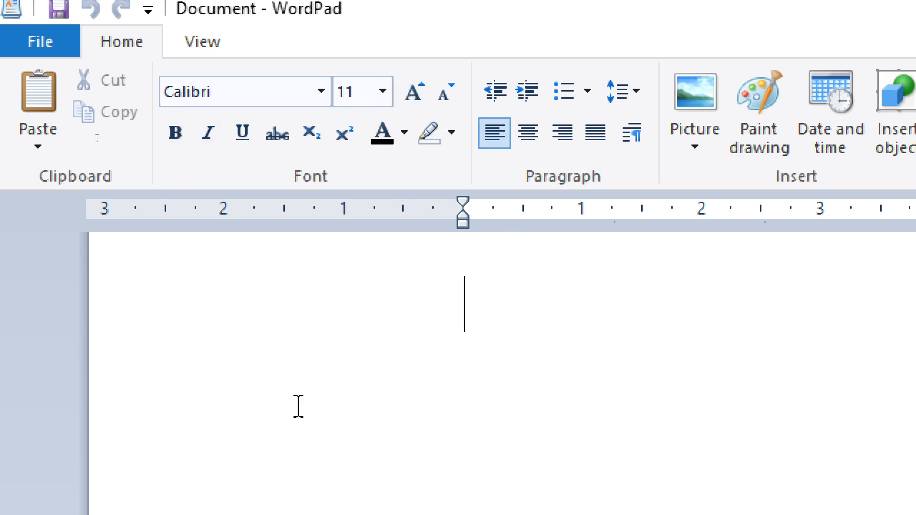
Enter the word "Computer" on the first line of the document.
mouse_move(462, 220)
mouse_down()
mouse_move(339, 231)
mouse_move(317, 224)
mouse_up()
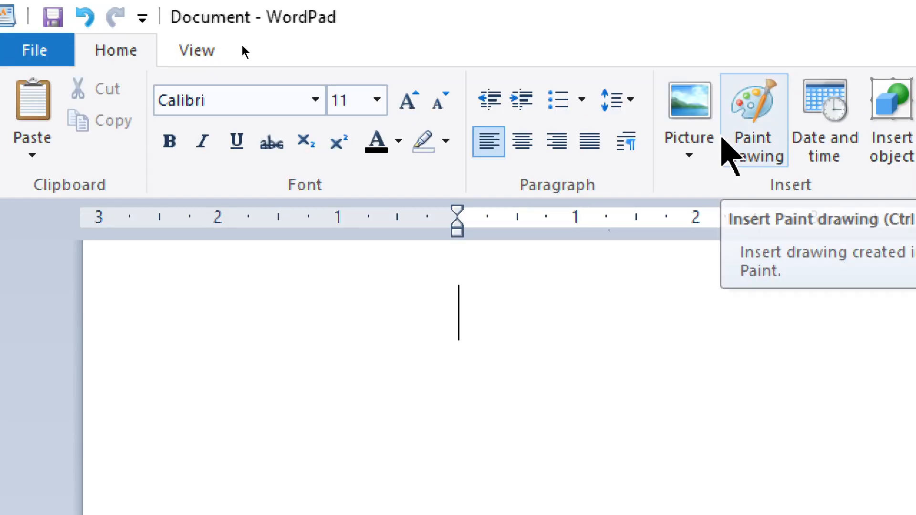
text(Computer)
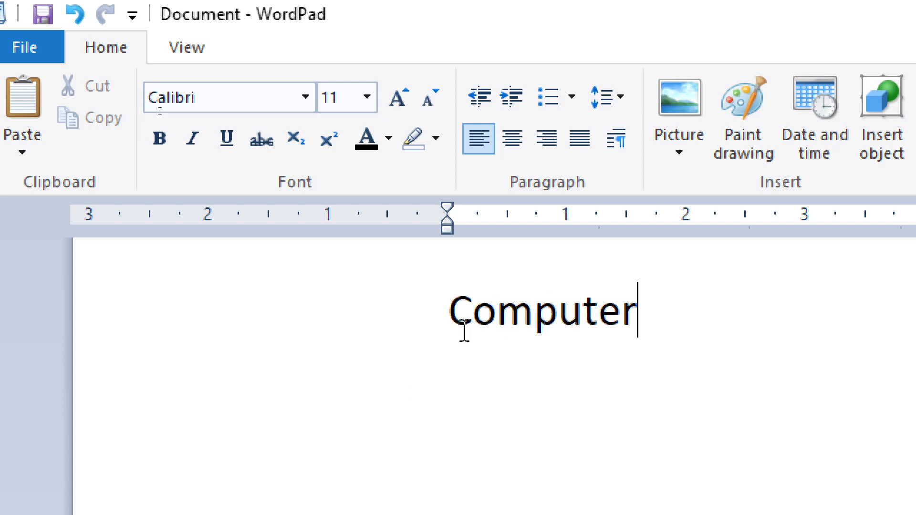
Select the word "Computer" and change its font to Brush Script MT.
click(444, 331)
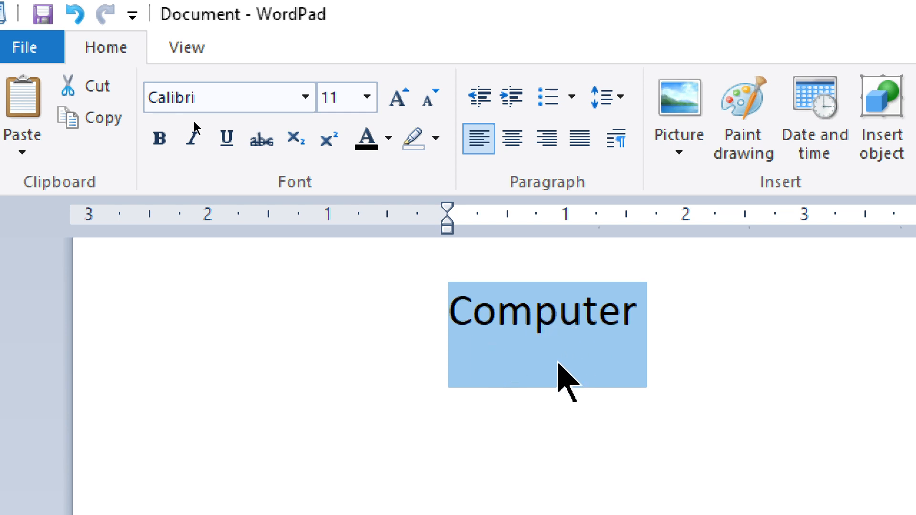
click(642, 295)
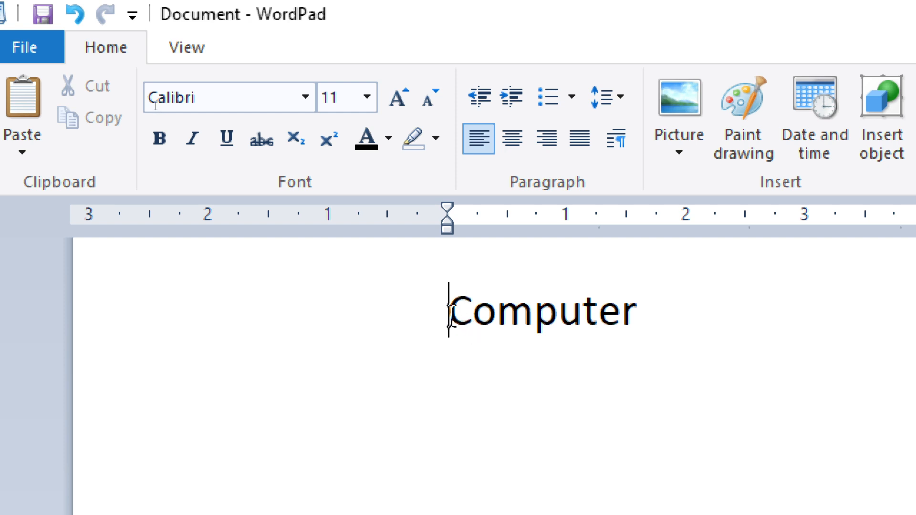
drag(464, 315, 642, 322)
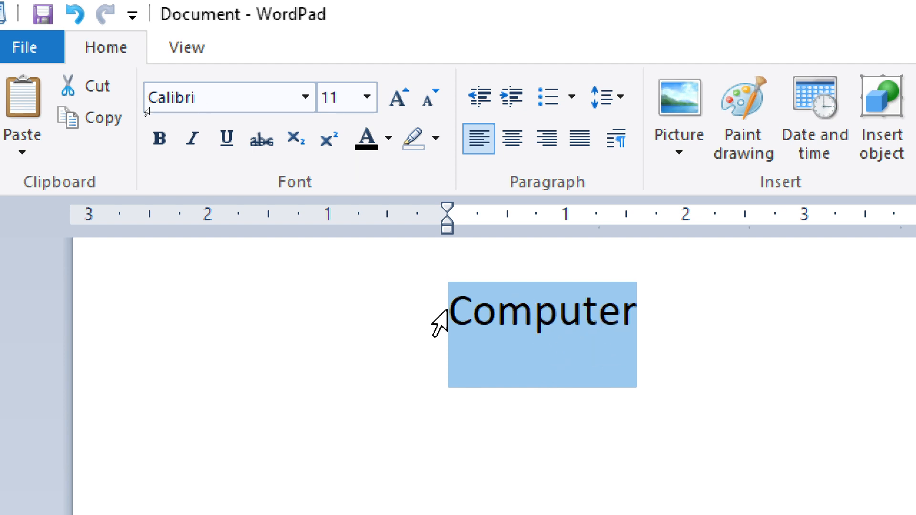
click(306, 97)
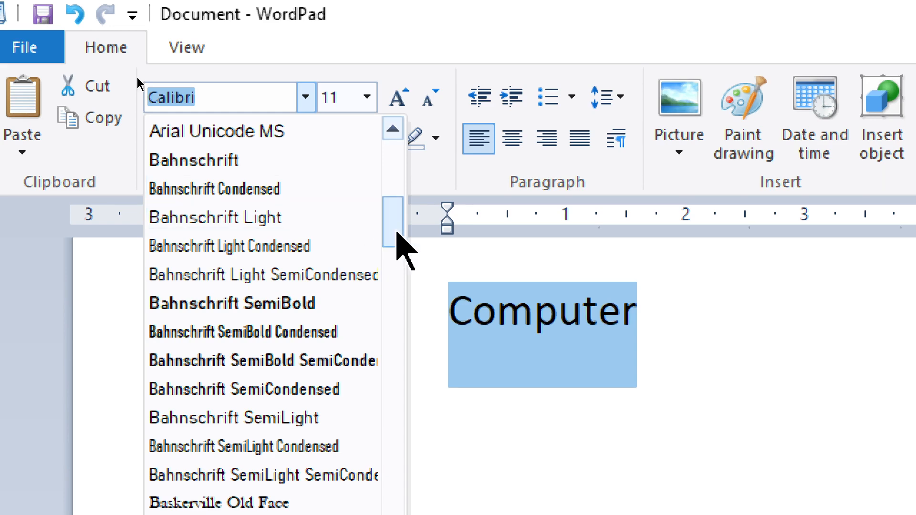
drag(397, 234, 410, 273)
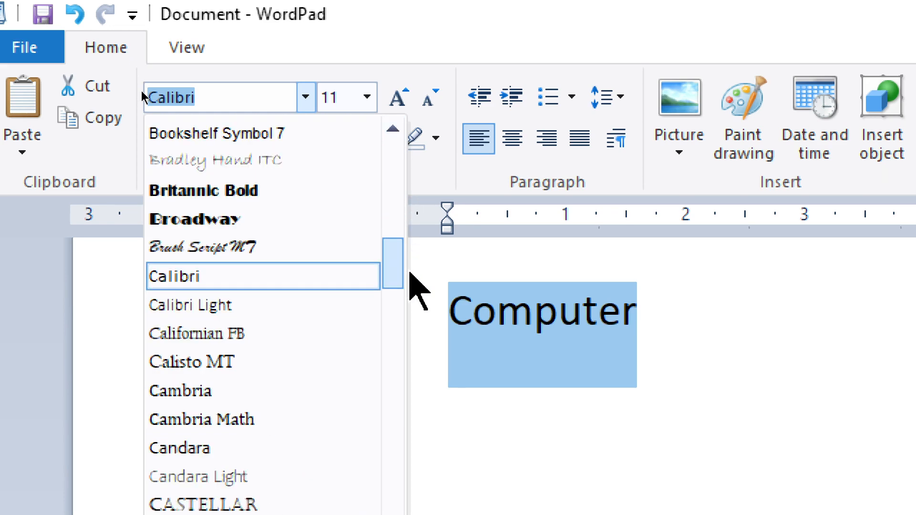
click(190, 248)
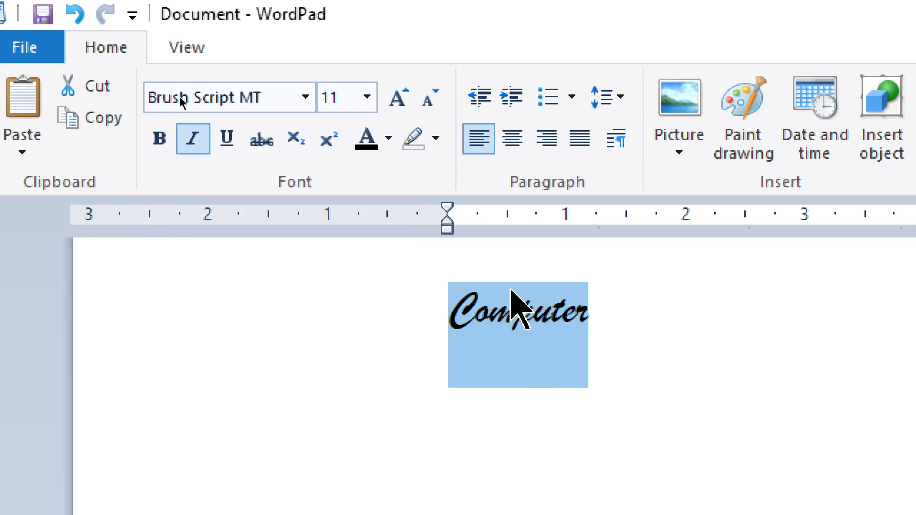
Change the font of the selected word "Computer" to Cooper Black and deselect it.
click(305, 97)
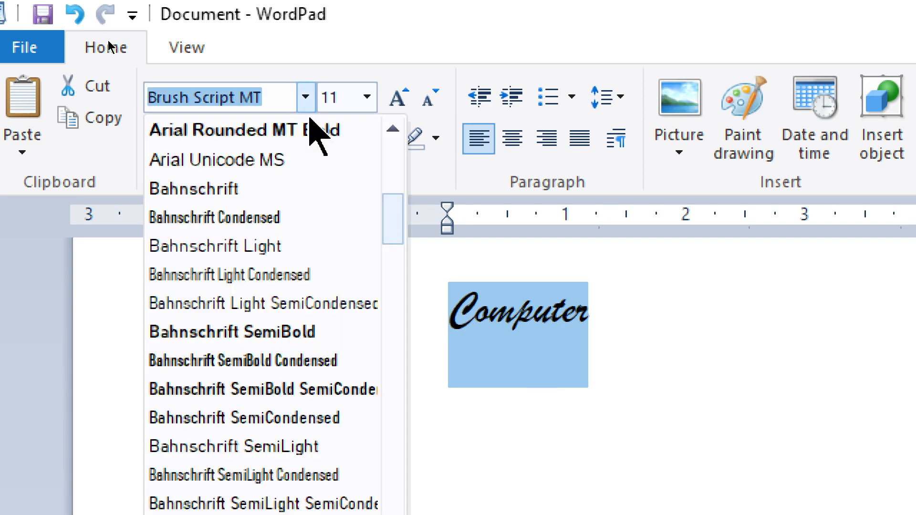
drag(388, 213, 399, 256)
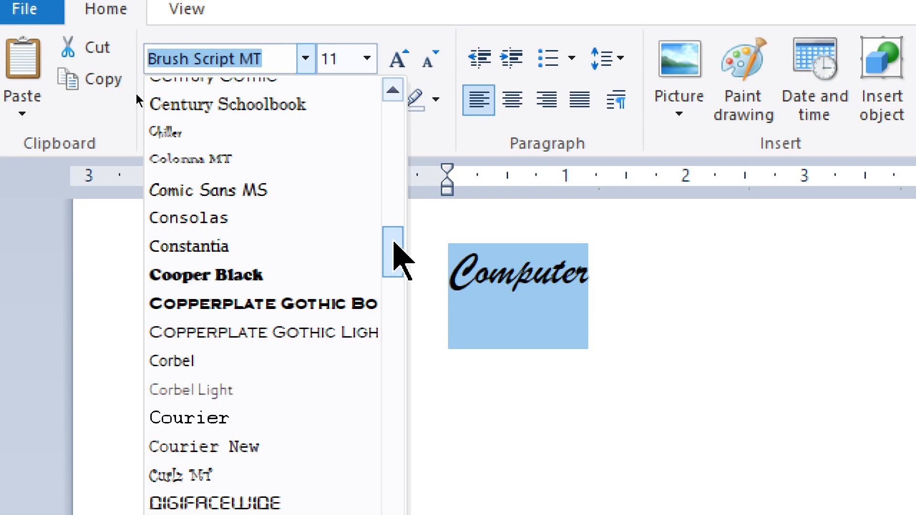
click(200, 274)
click(691, 360)
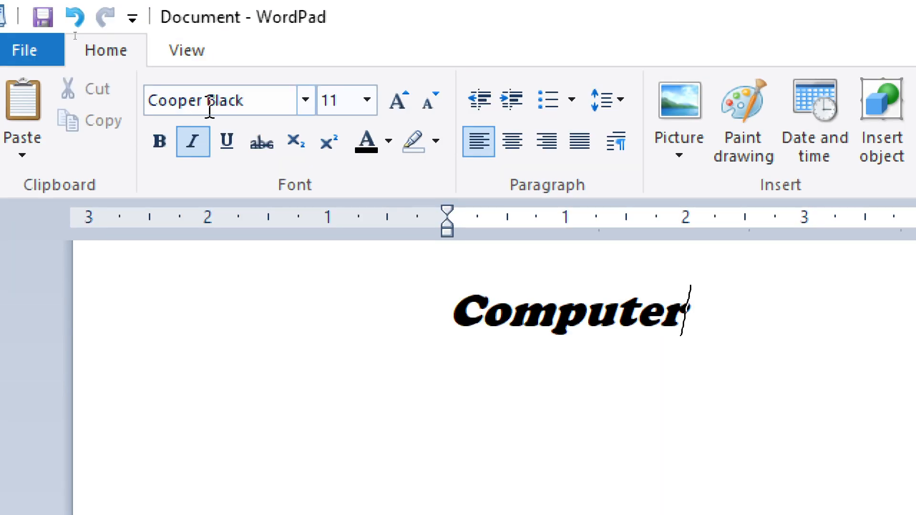
click(306, 100)
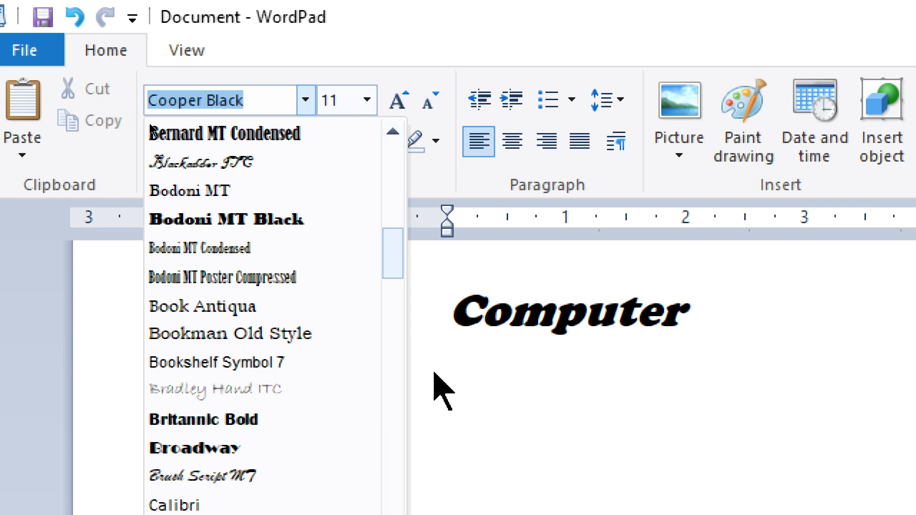
click(444, 391)
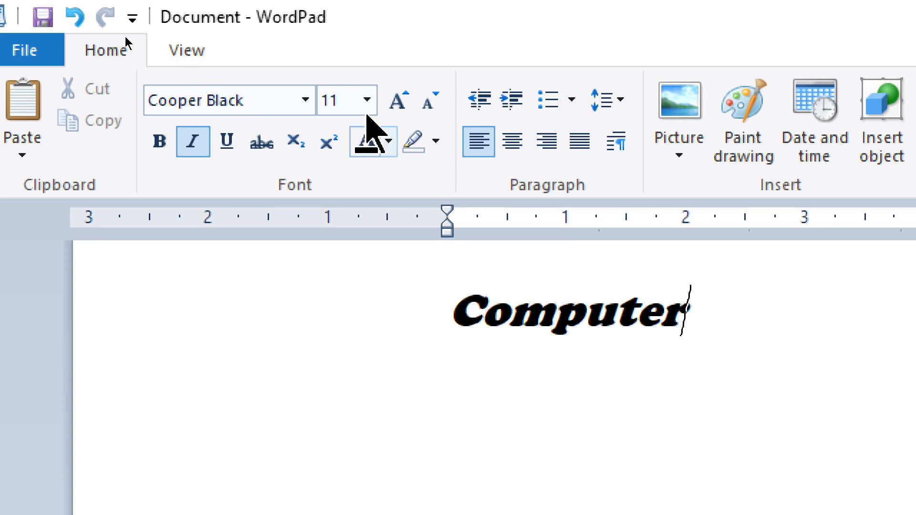
Set the font size to 80 with the insertion point after "Computer".
click(366, 106)
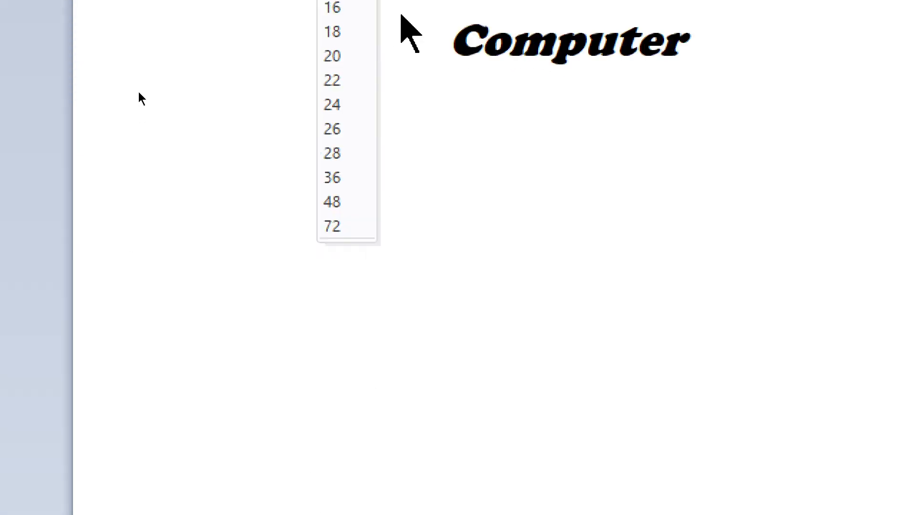
text(80)
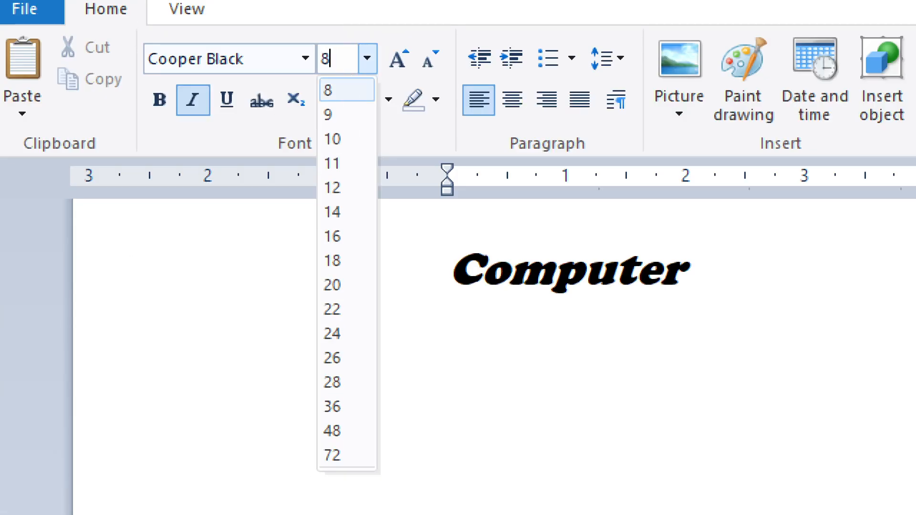
click(589, 342)
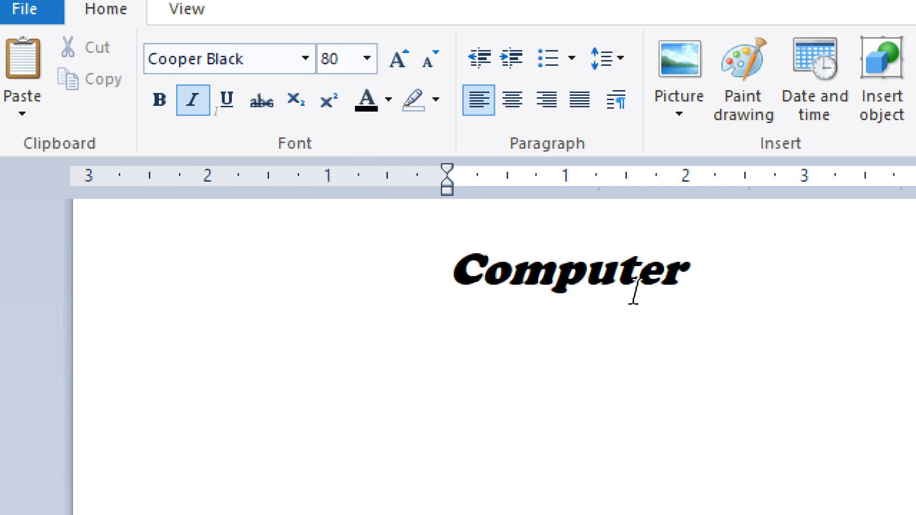
Select the word "Computer" and set its font size to 80.
drag(451, 270, 705, 272)
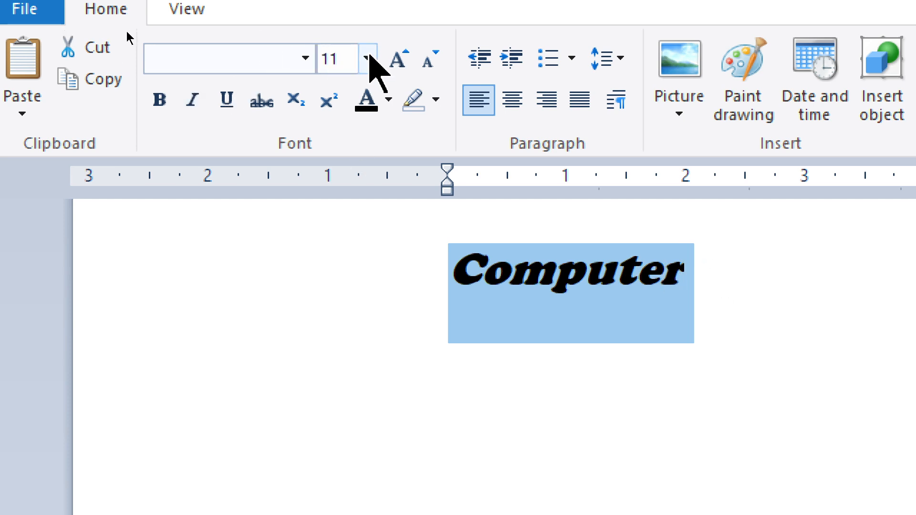
click(347, 51)
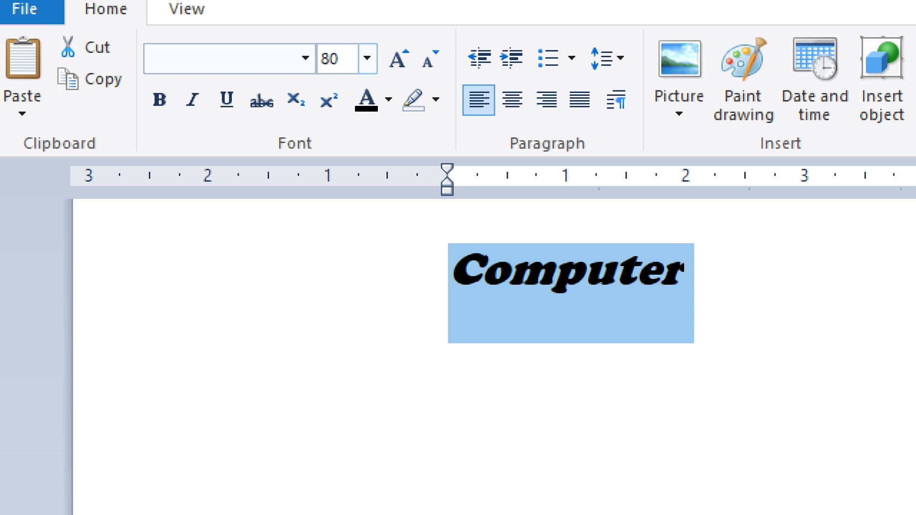
text(80)
key(Return)
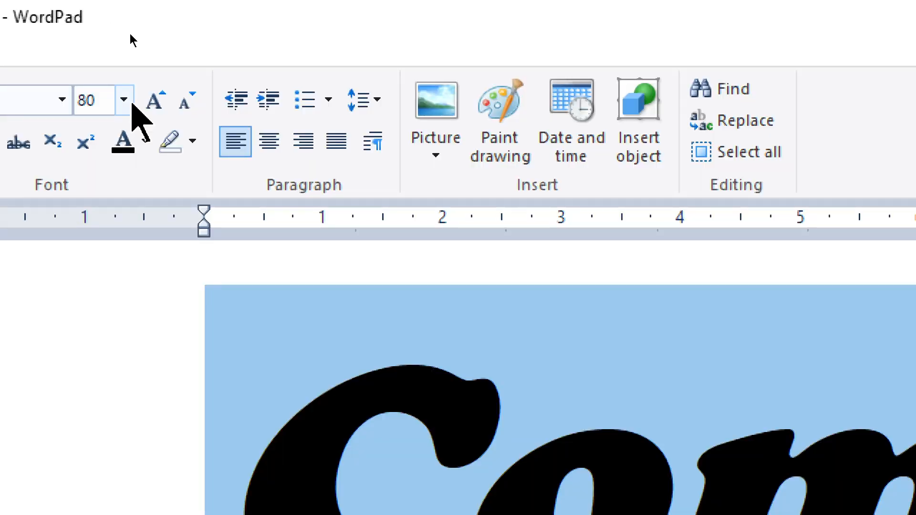
Change the font size of the selected word "Computer" to 14 and after that to 20, and deselect it.
click(123, 100)
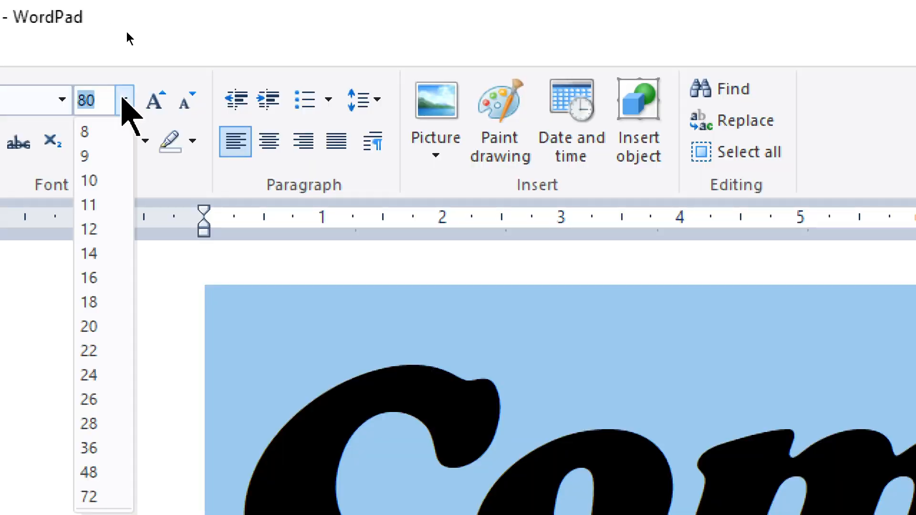
click(91, 254)
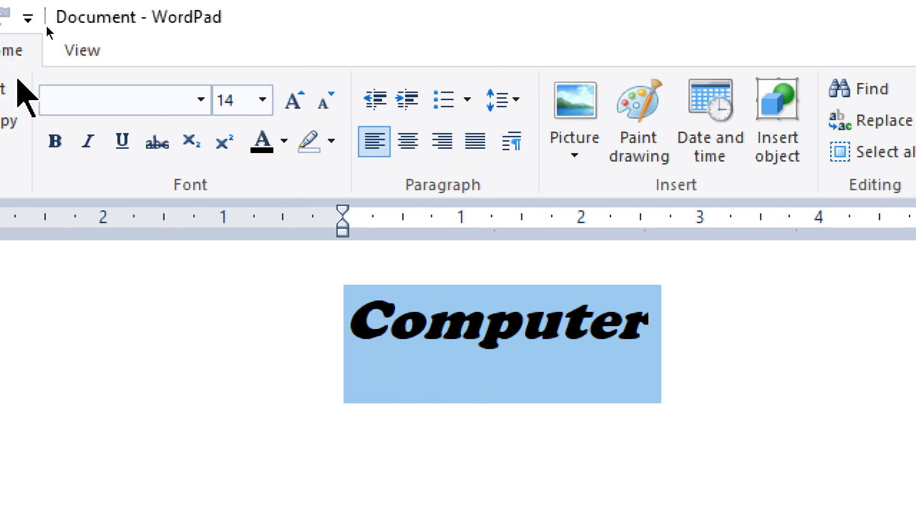
click(261, 100)
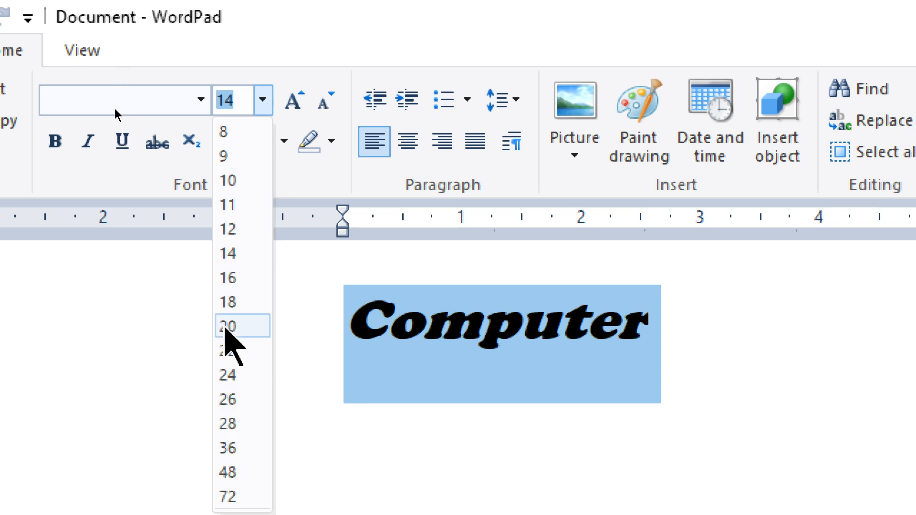
click(224, 327)
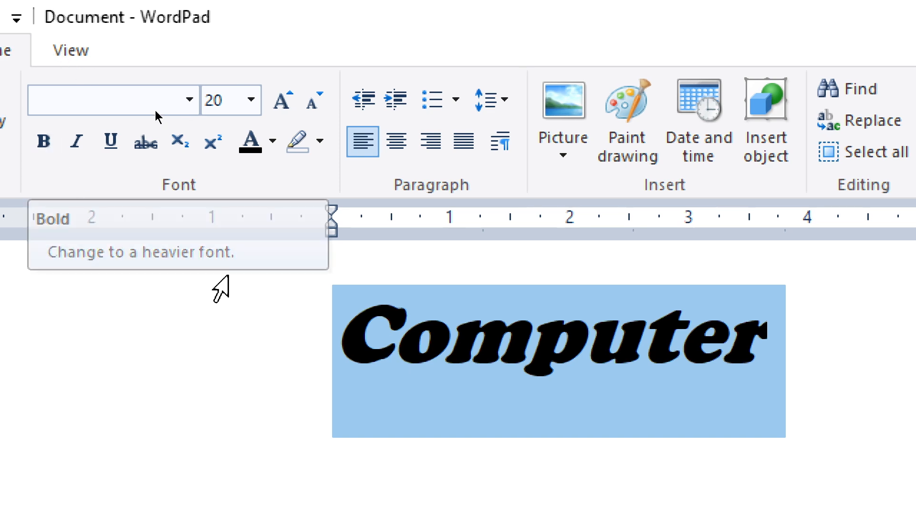
click(486, 449)
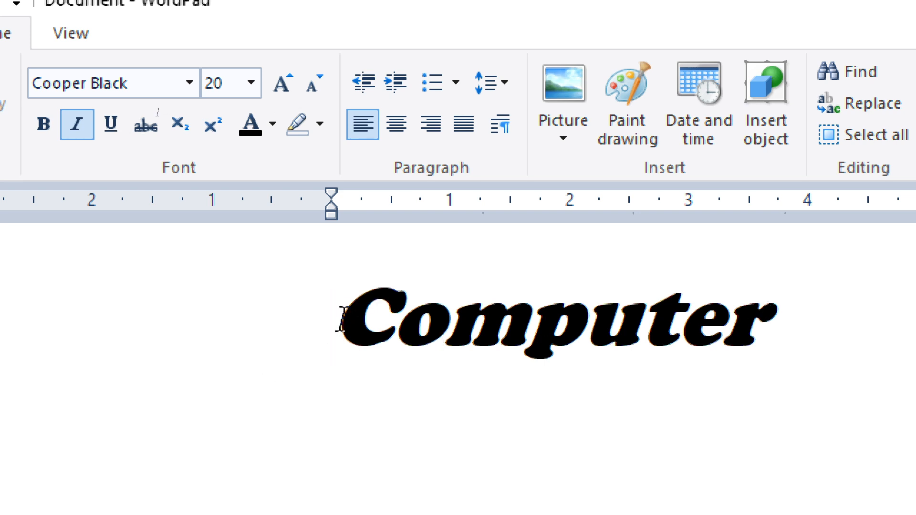
Apply bold formatting to the word "Computer" and remove it again.
drag(344, 305, 842, 343)
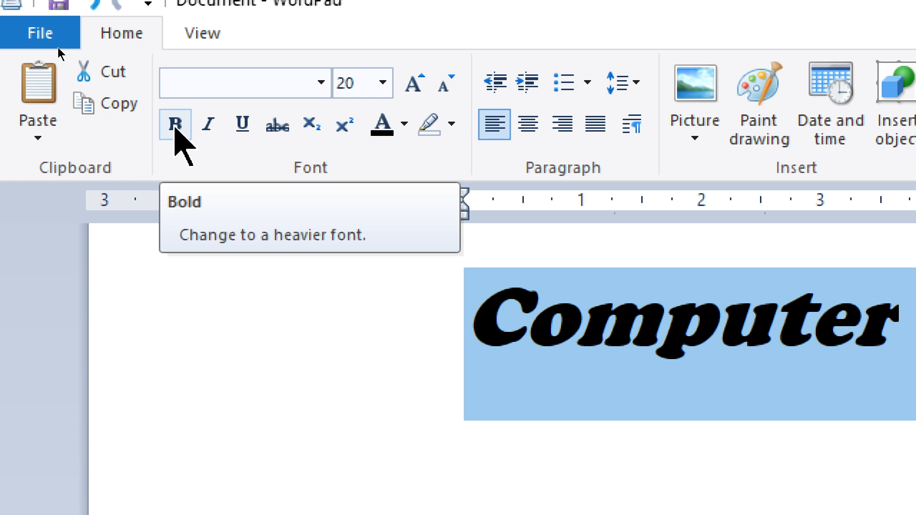
click(175, 125)
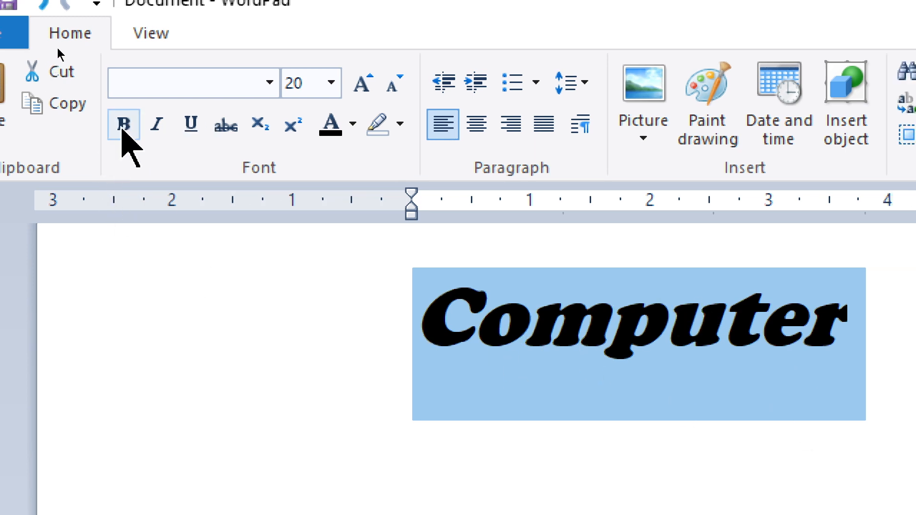
click(123, 127)
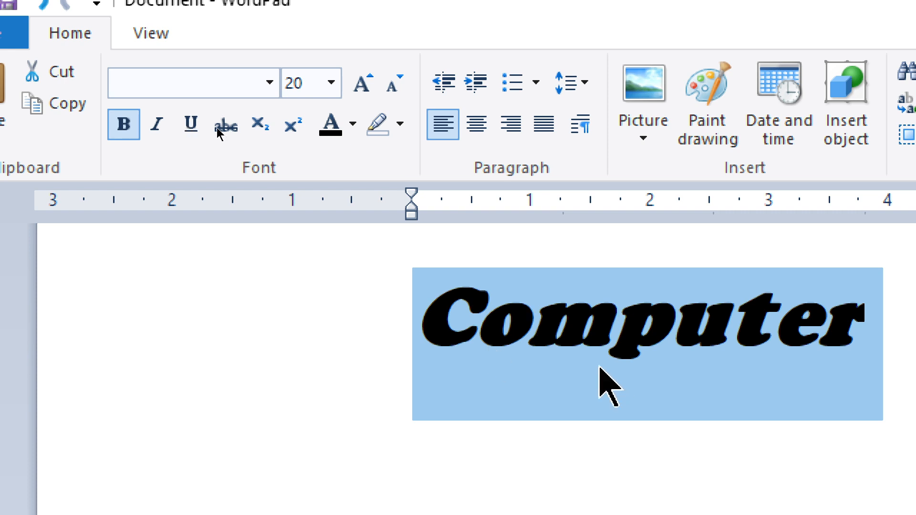
click(119, 124)
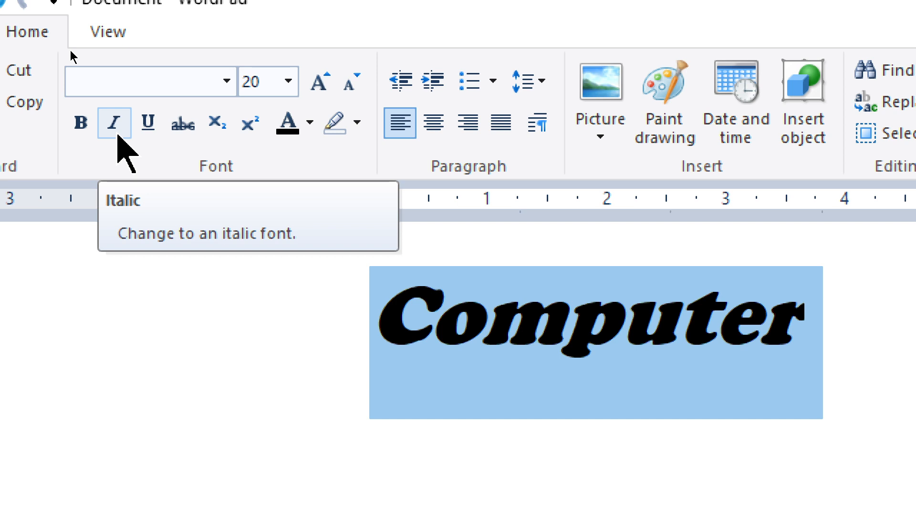
Apply italic to the word "Computer", toggle it off and on again, and deselect the word.
click(118, 135)
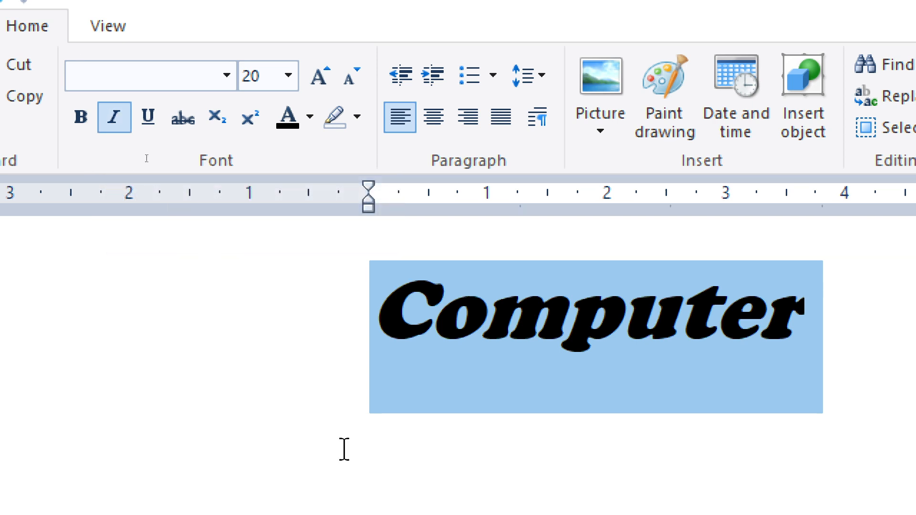
click(368, 501)
drag(387, 250, 870, 301)
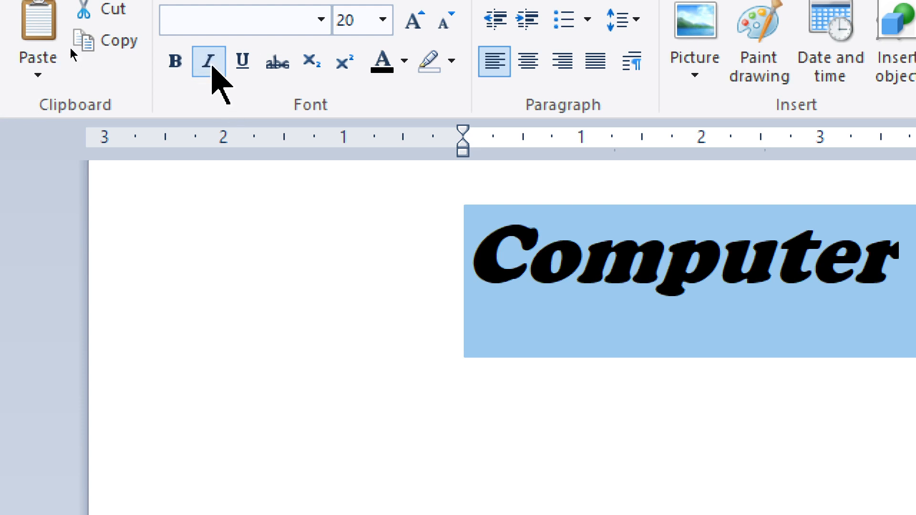
click(208, 61)
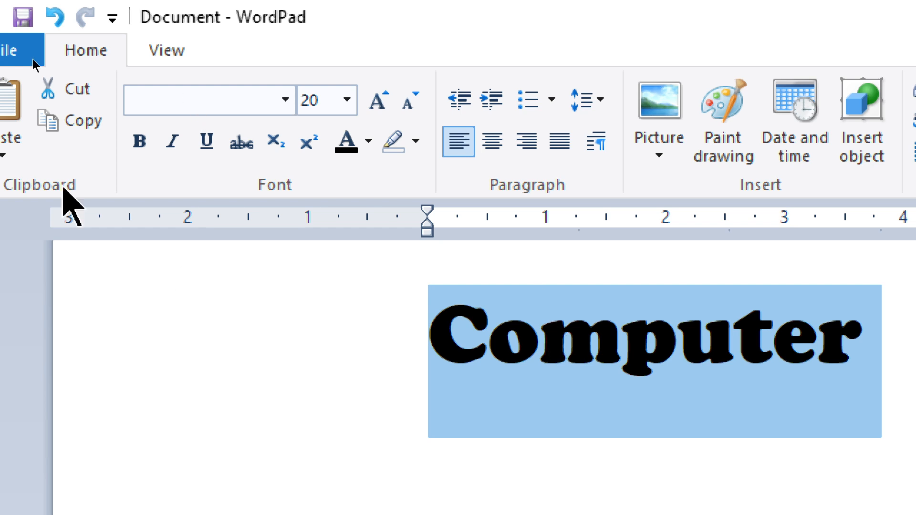
click(178, 140)
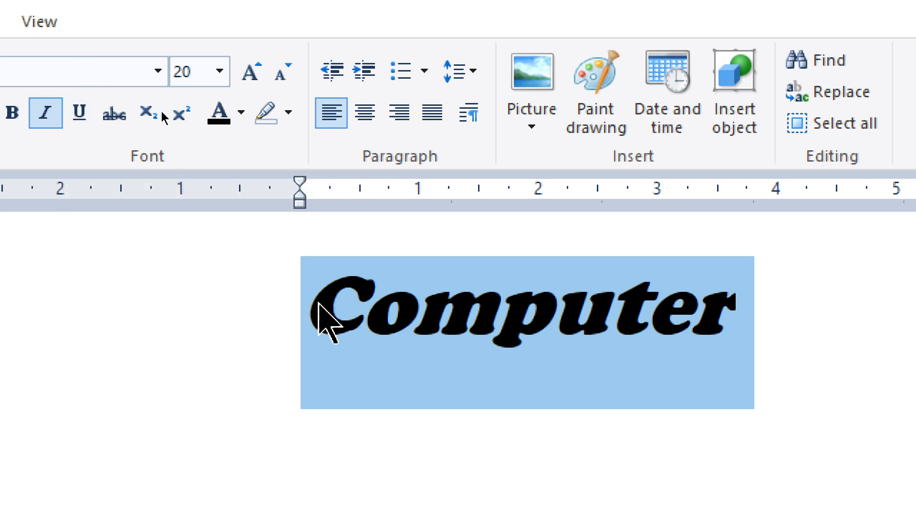
click(775, 337)
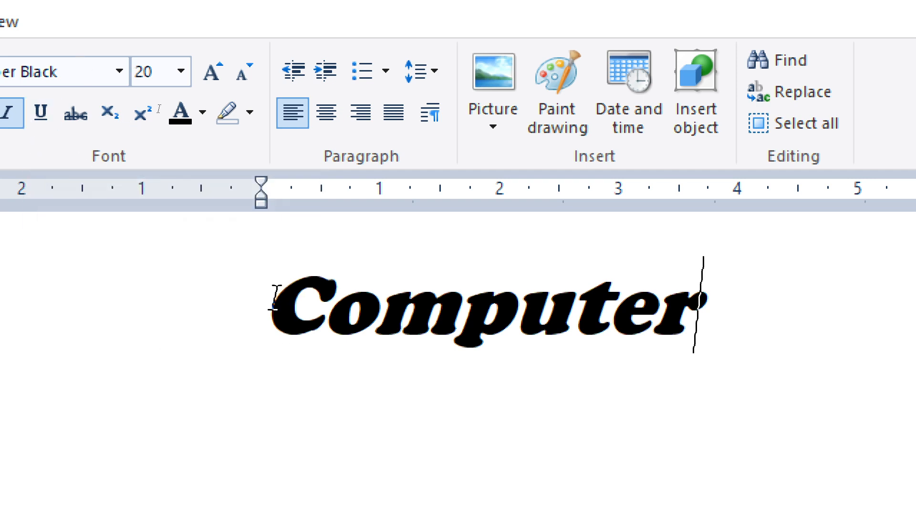
Underline the word "Computer" and place the insertion point after it.
drag(275, 296, 728, 346)
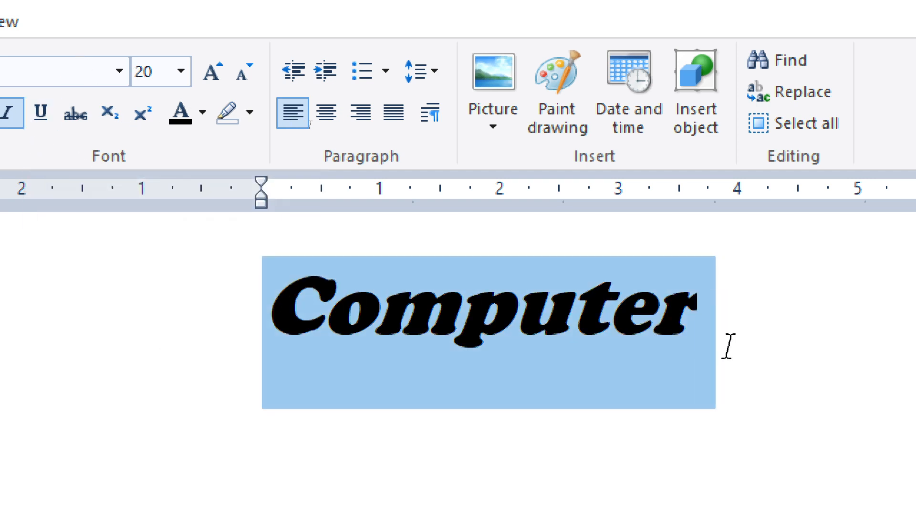
click(35, 109)
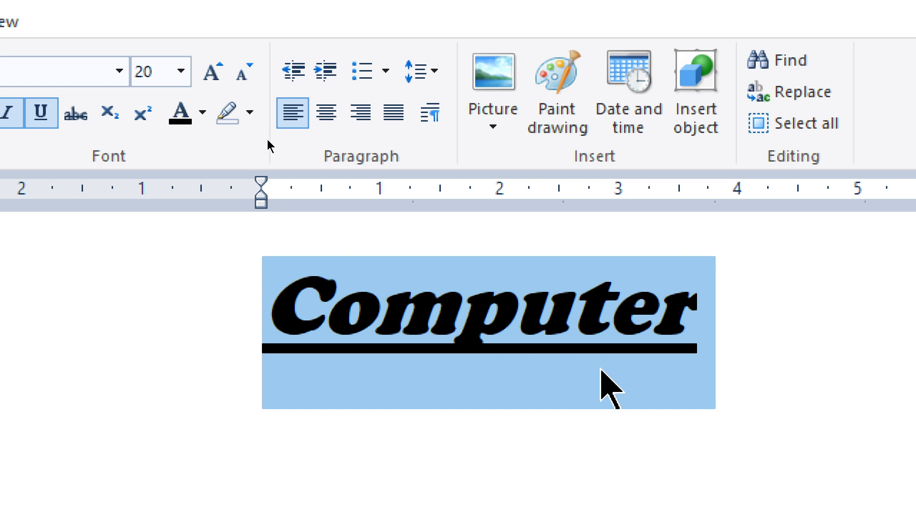
click(744, 392)
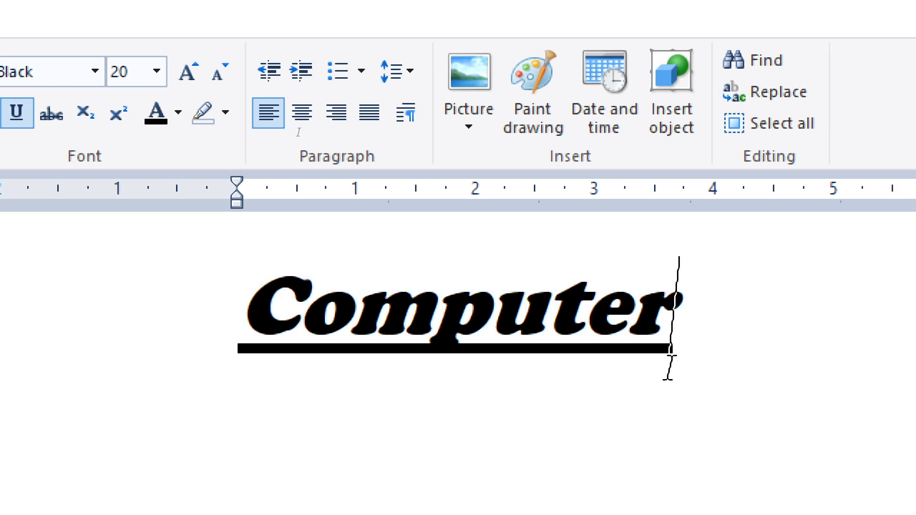
Enter the sample letters "fhgfh" and "jjy" after "Computer", erasing each of them again.
text(fhgfh)
key(BackSpace)
key(BackSpace)
key(BackSpace)
key(BackSpace)
key(BackSpace)
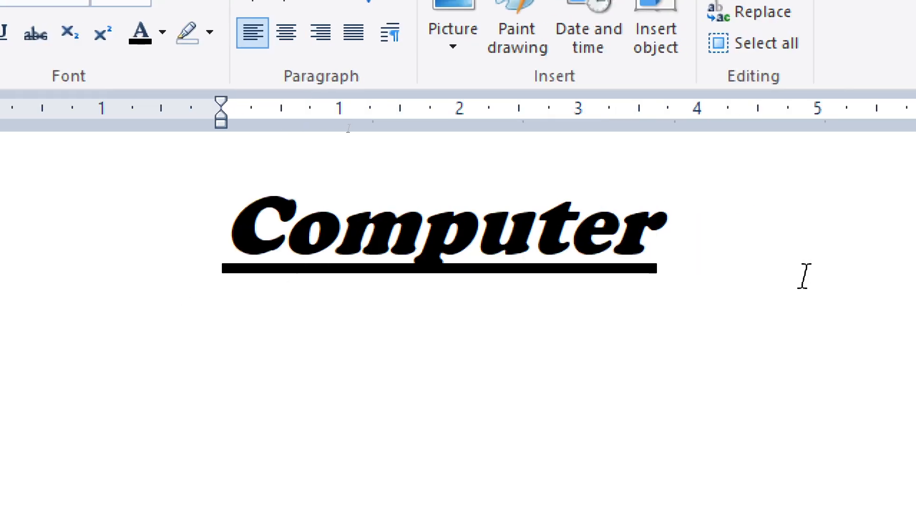
text(jjy)
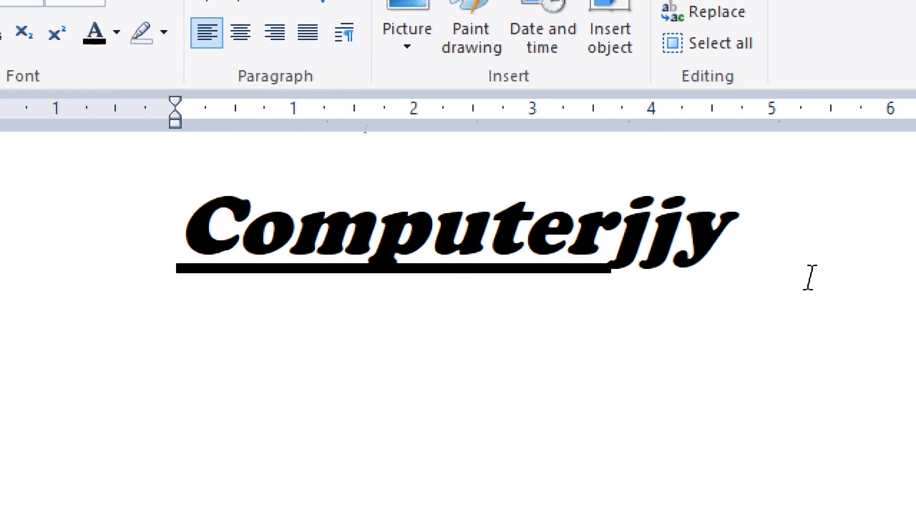
key(BackSpace)
key(BackSpace)
key(BackSpace)
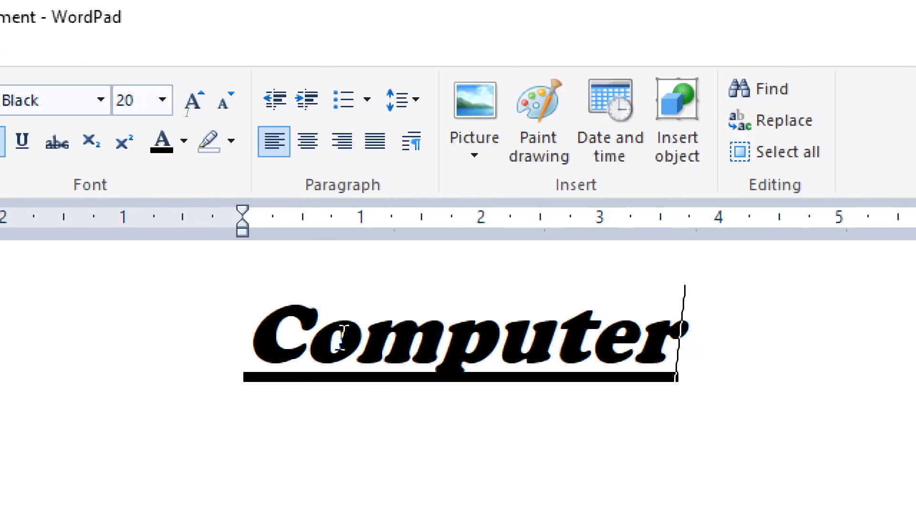
Select the word "Computer" and remove its underline.
drag(250, 336, 704, 384)
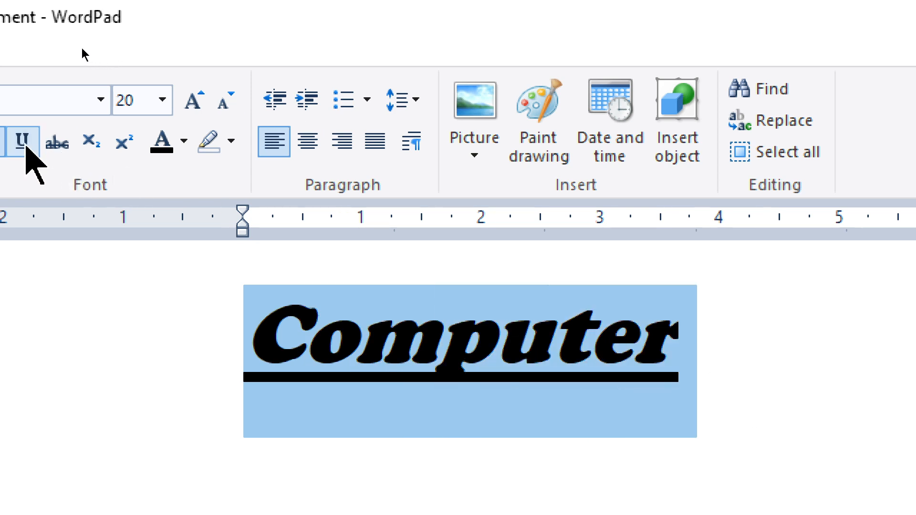
click(24, 145)
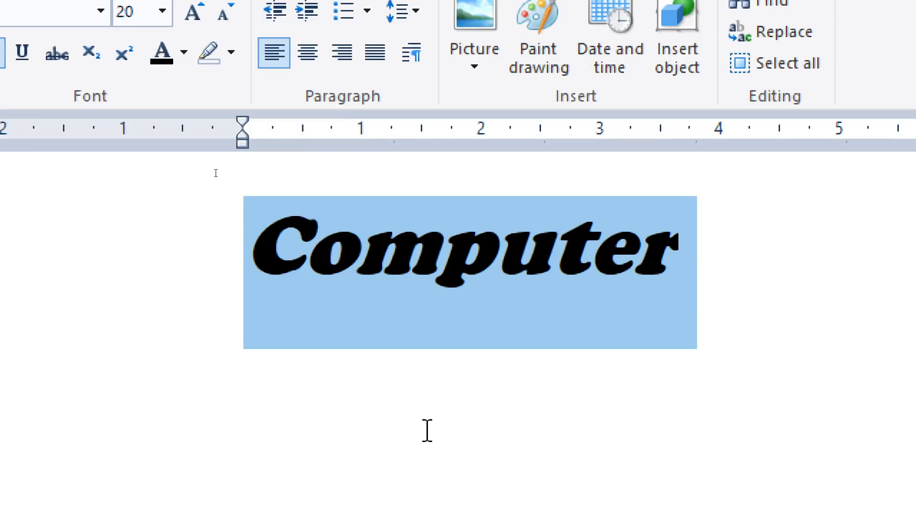
Enter "compter" on the line below "Computer" and apply strikethrough to it.
click(438, 327)
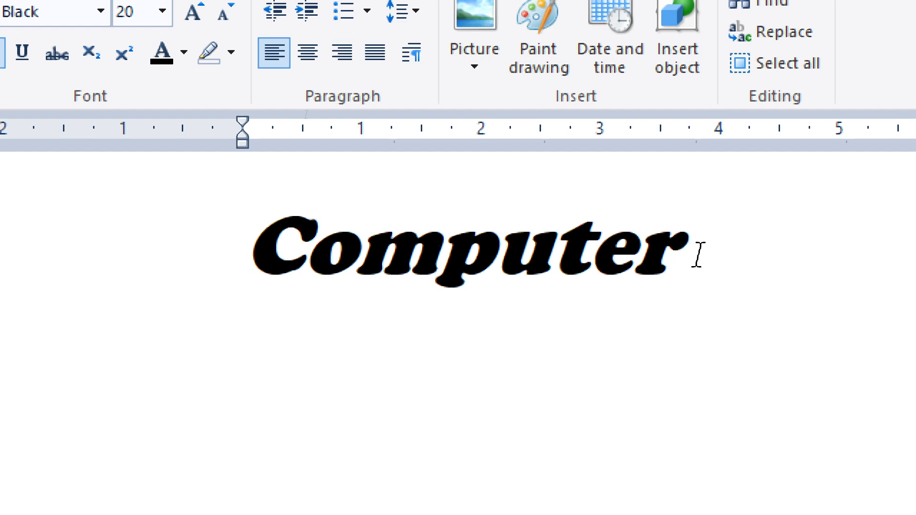
text(c)
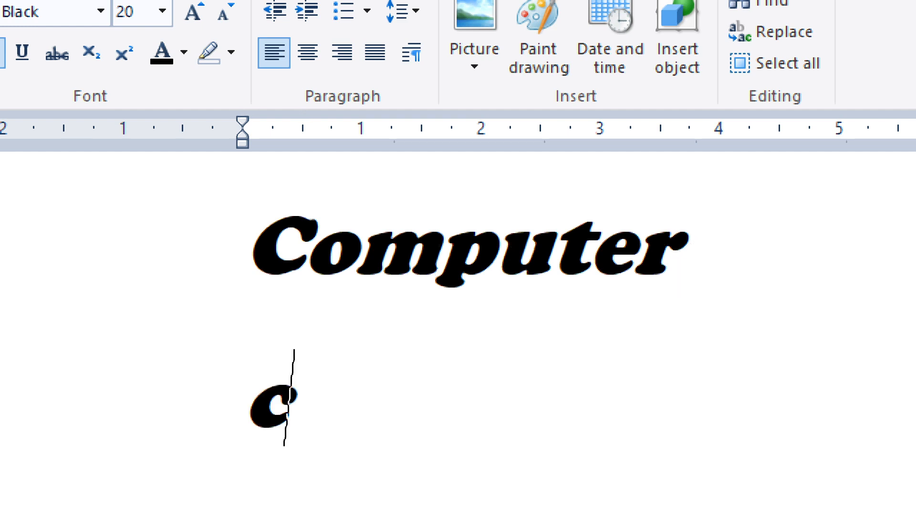
text(omp)
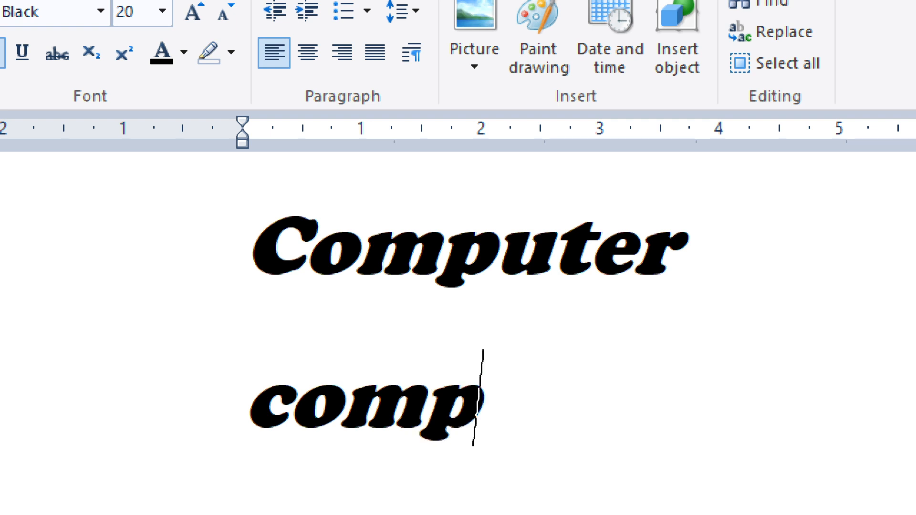
text(ter)
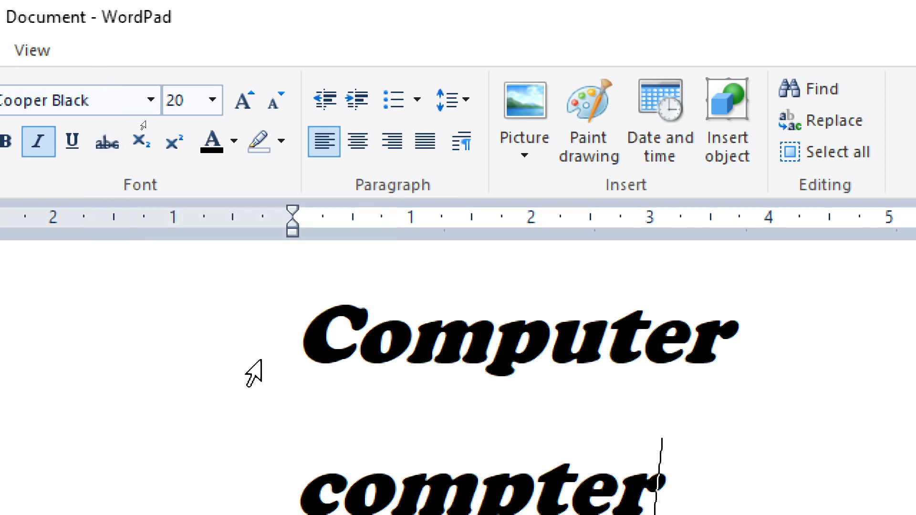
drag(298, 444, 674, 443)
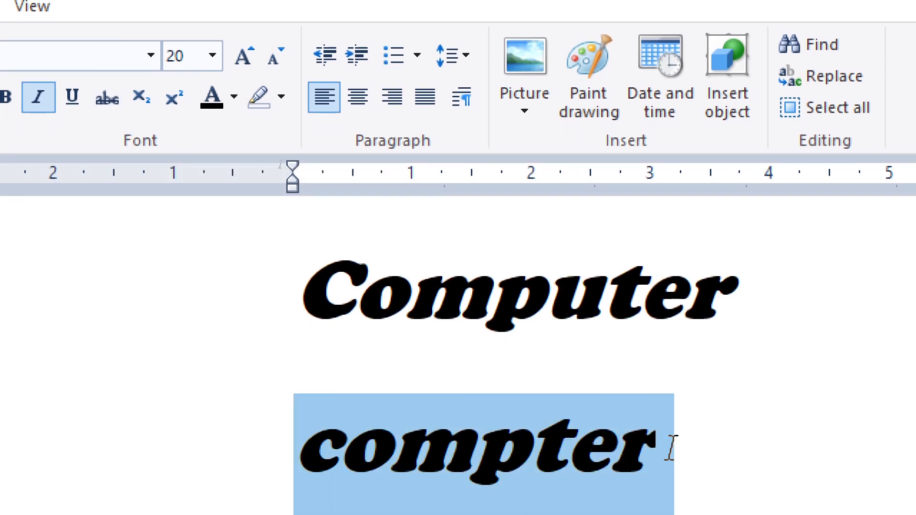
click(109, 98)
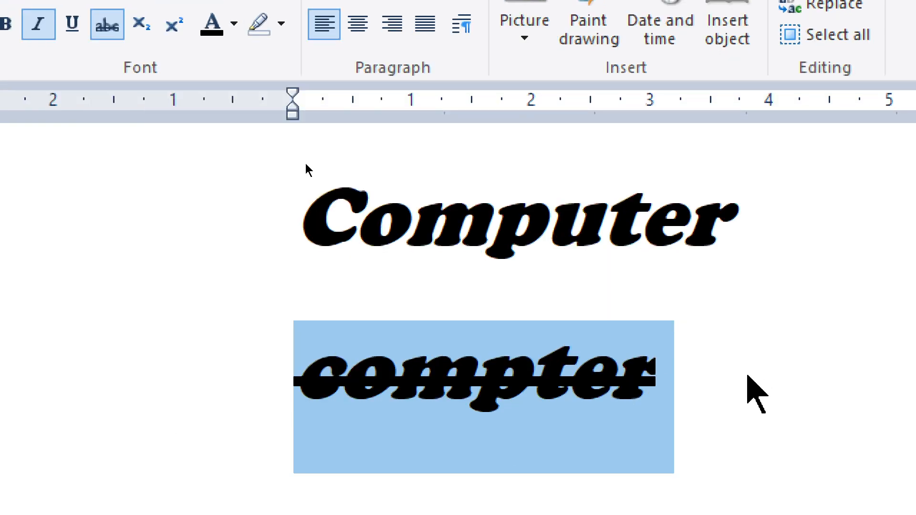
Delete the struck-through word "compter" and the word "Computer" above it.
key(Delete)
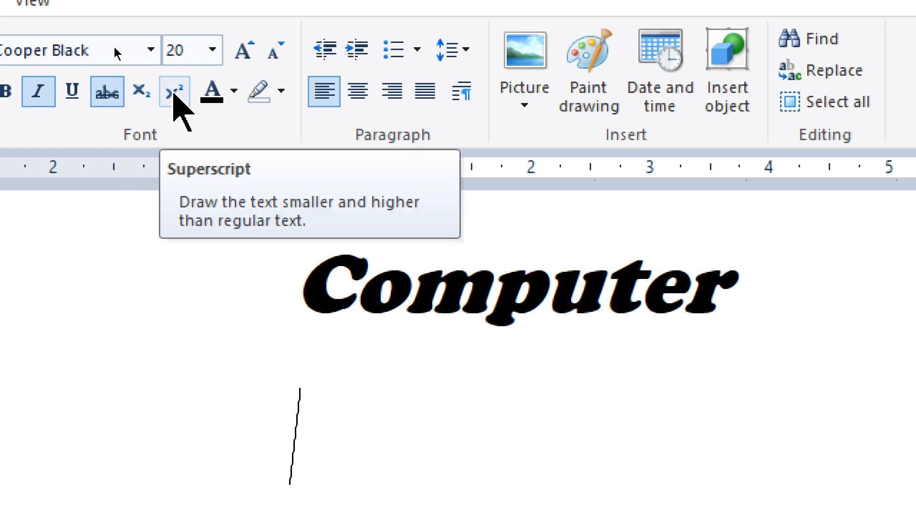
click(729, 286)
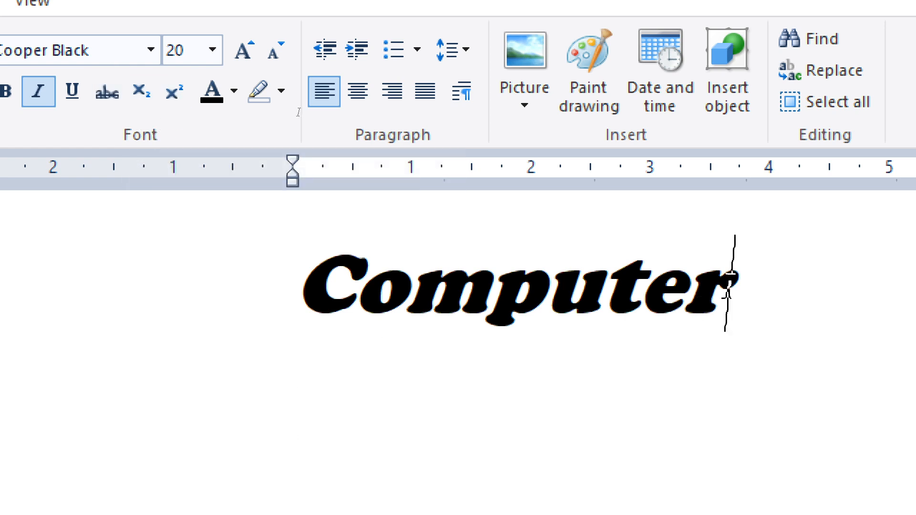
double_click(542, 285)
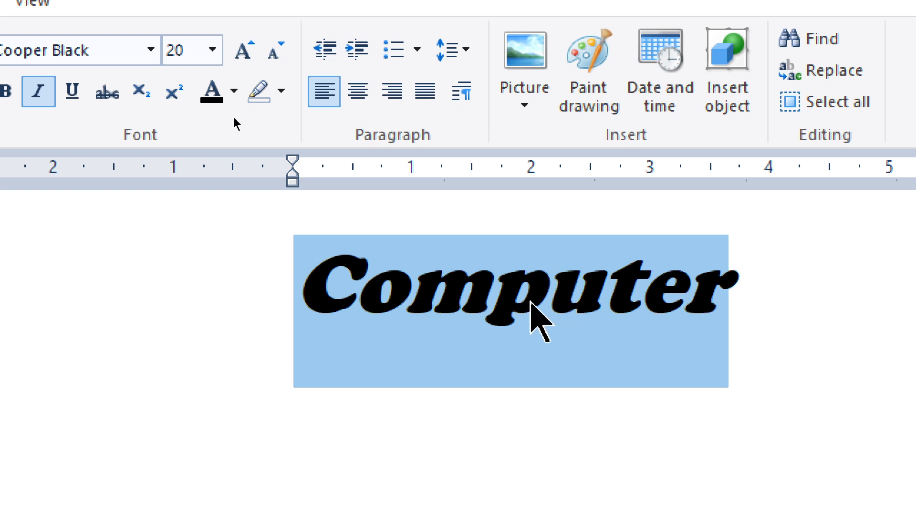
key(Delete)
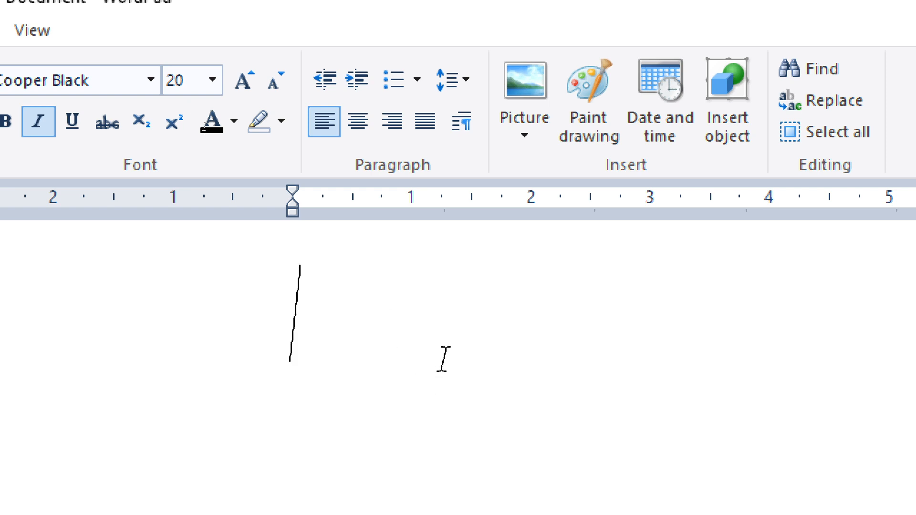
Enter the formula "H2o" with the 2 as subscript and the letters in normal position.
text(HE)
key(BackSpace)
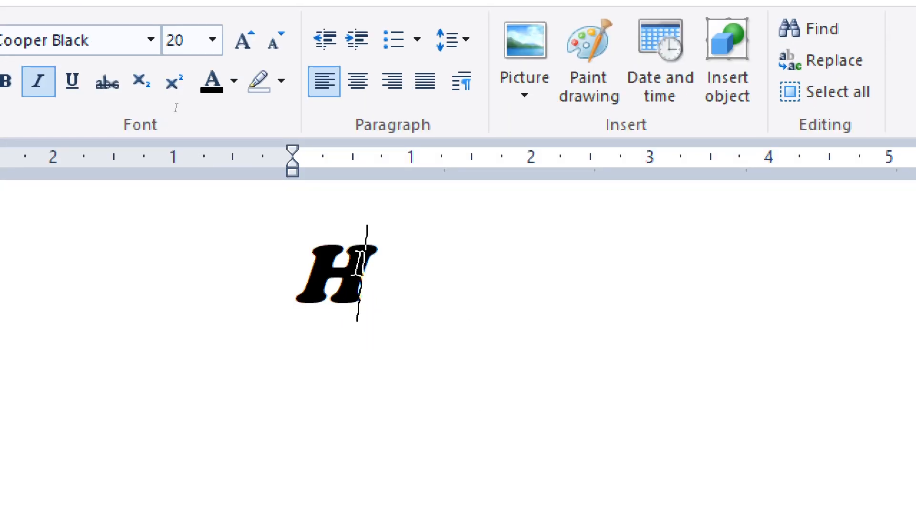
click(148, 88)
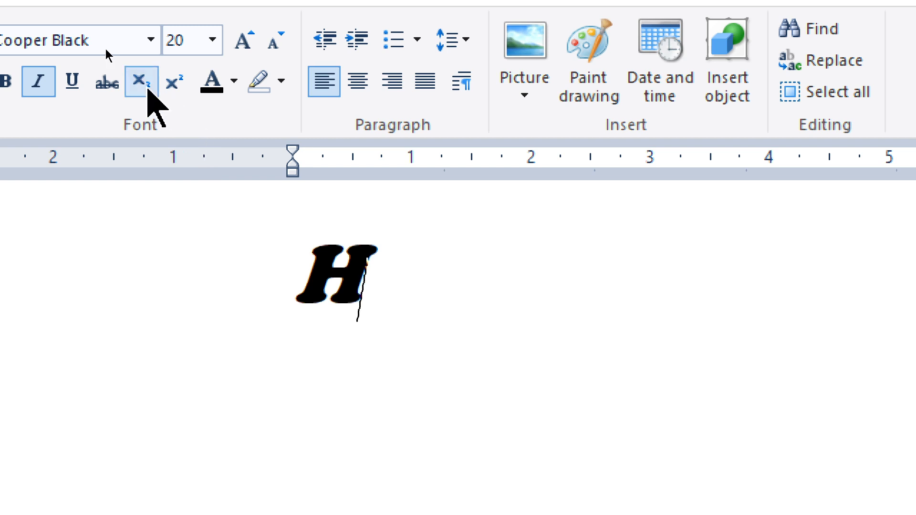
text(2)
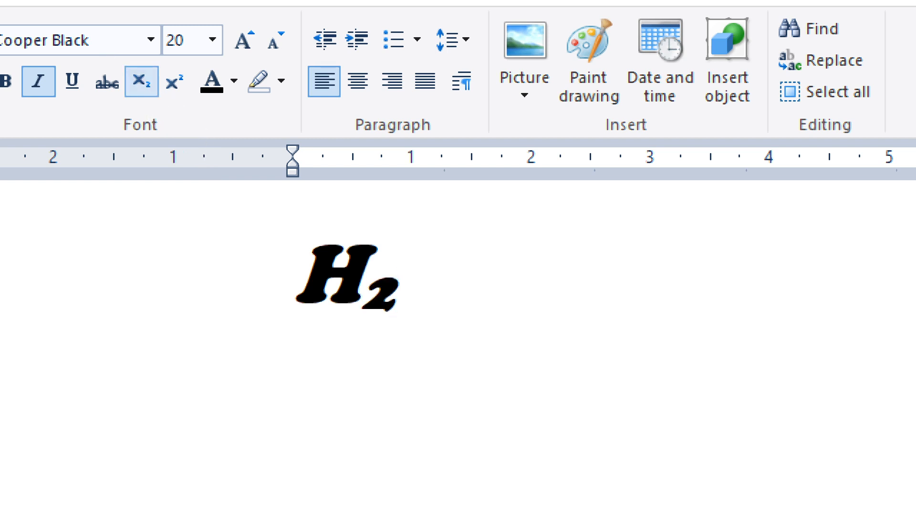
click(142, 88)
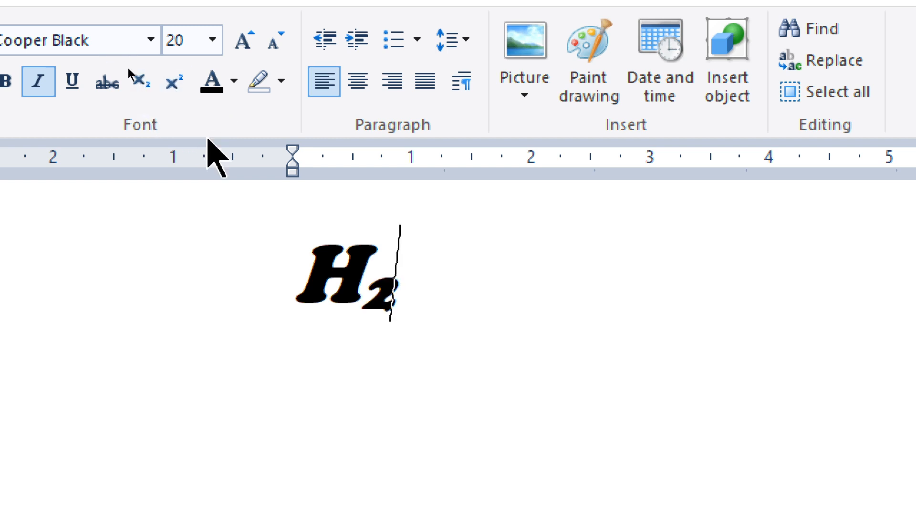
text(O)
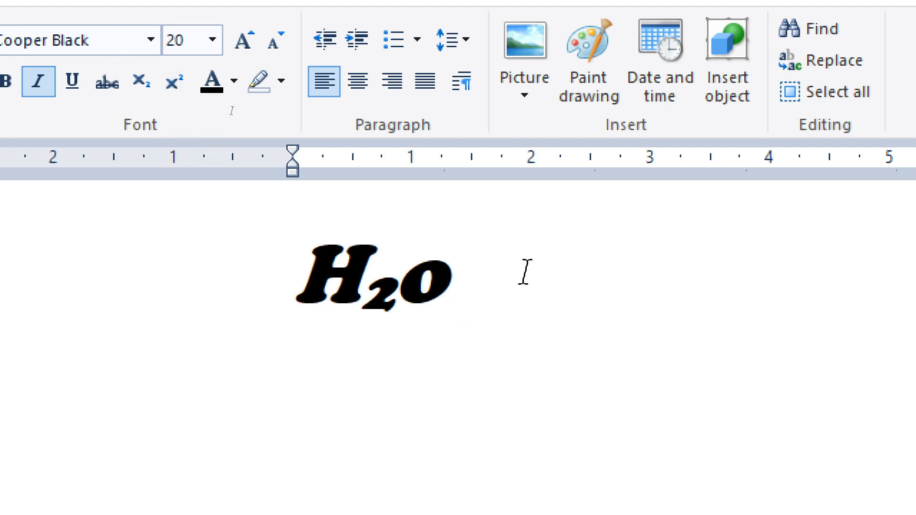
Add the formula "Caco3" after "H2o" with the 3 as subscript, and turn subscript off after it.
text(Ca)
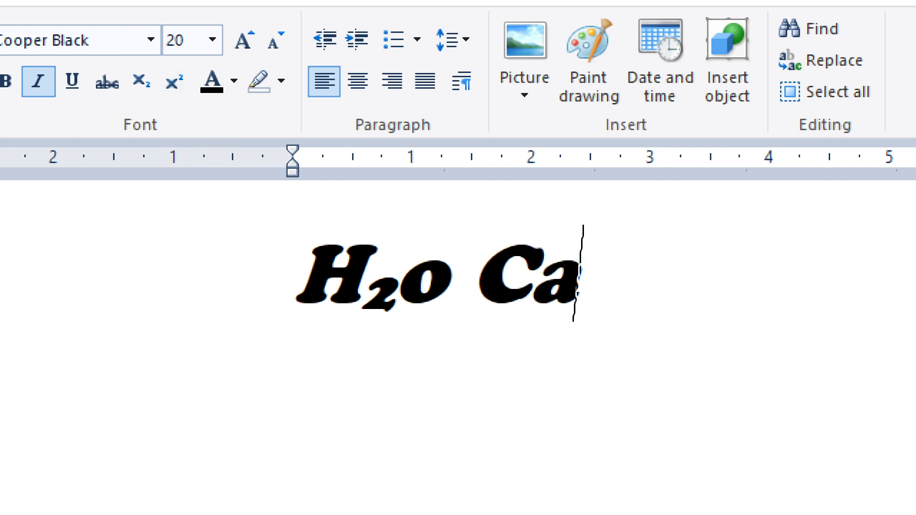
text(co)
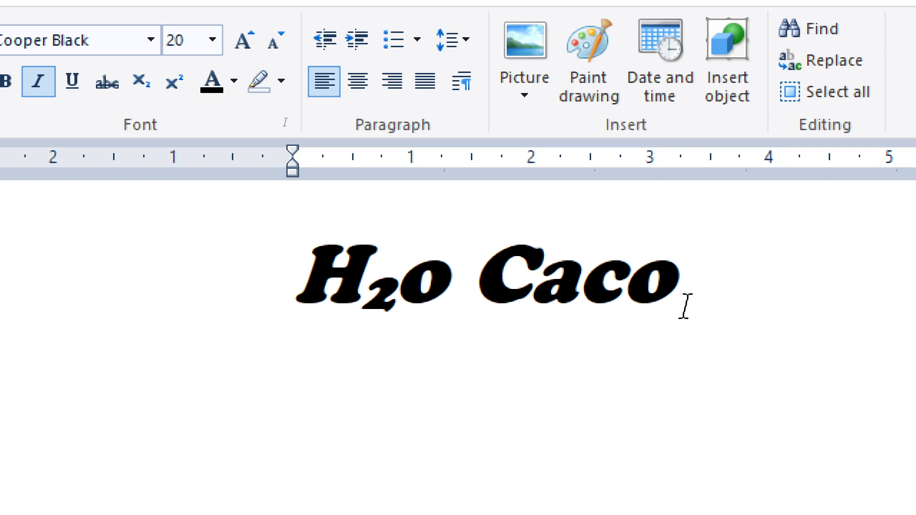
click(141, 82)
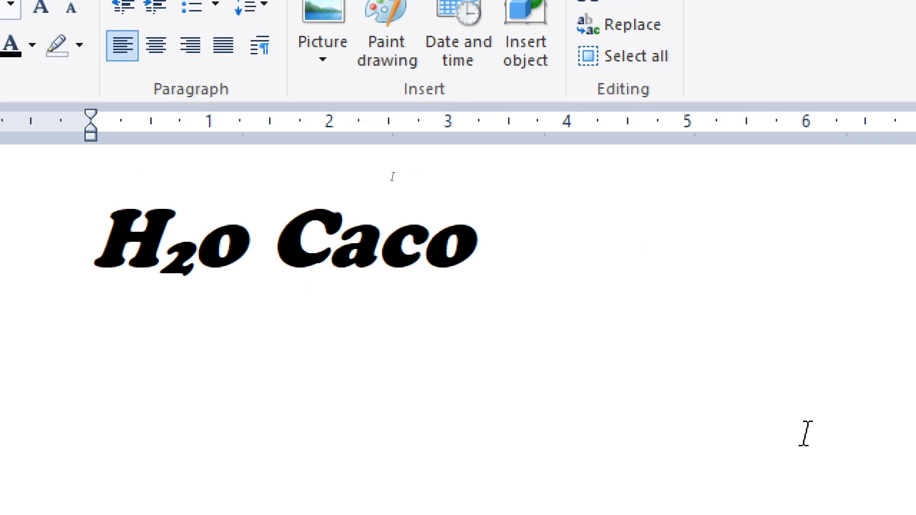
text(3)
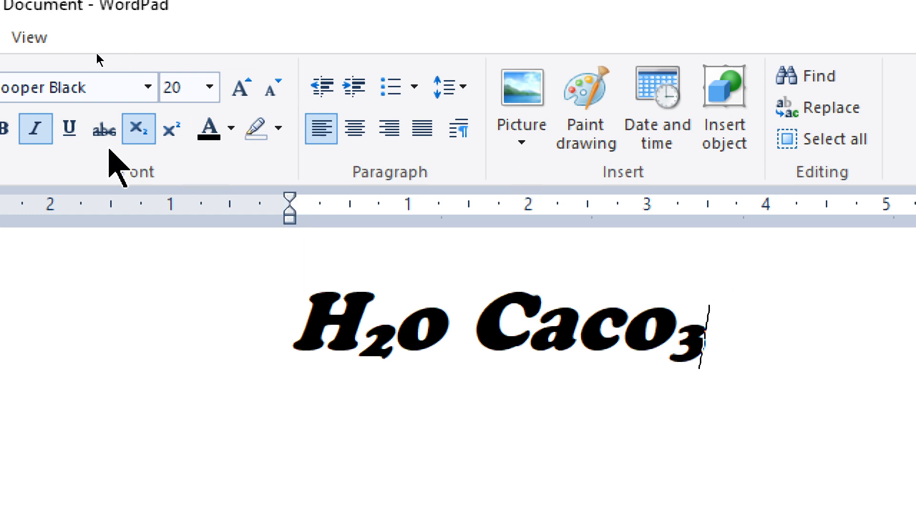
click(140, 127)
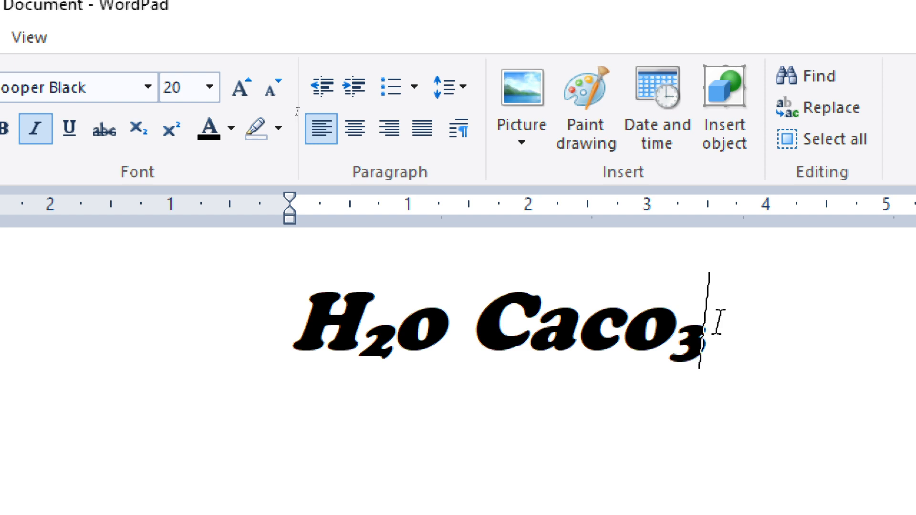
Enter the sample letters "hyuyu" in normal position after "Caco3" and erase them again.
text(hyuyu)
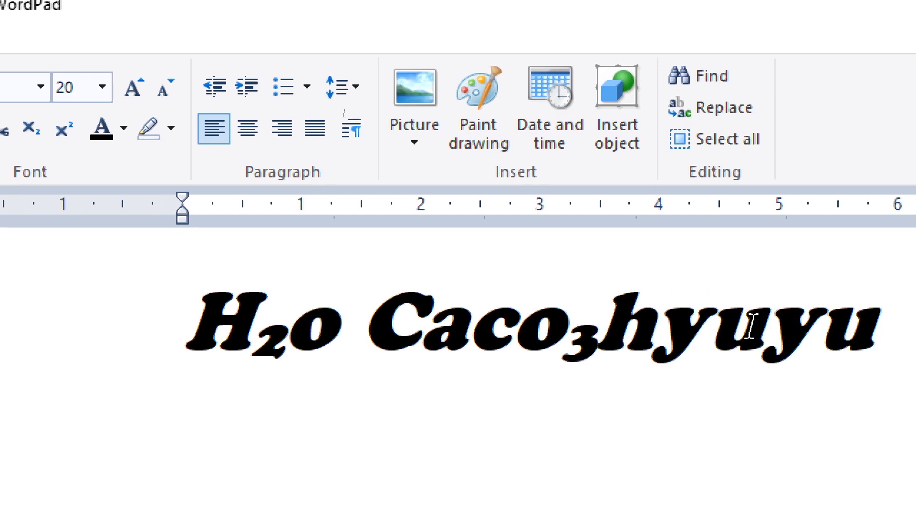
key(BackSpace)
key(BackSpace)
key(BackSpace)
key(BackSpace)
key(BackSpace)
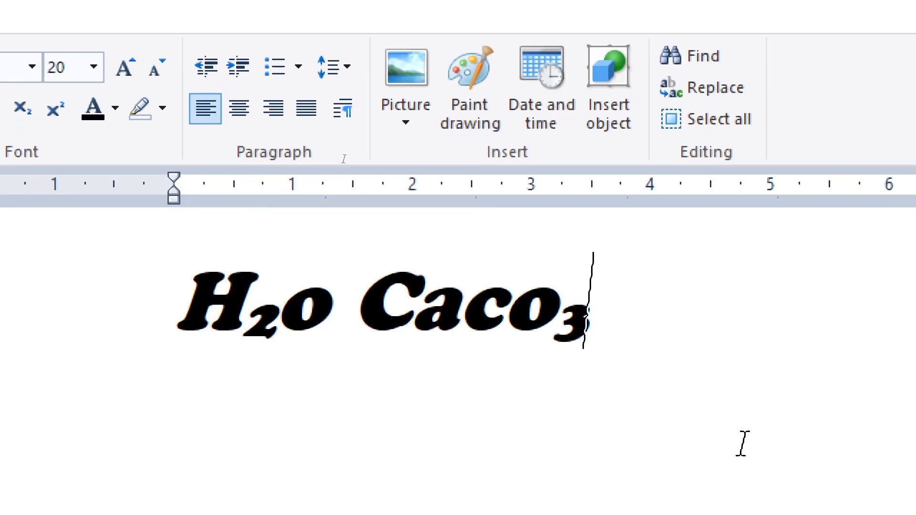
Enter "(a+b)2" on a new line below the formulas, with the 2 as superscript.
key(Return)
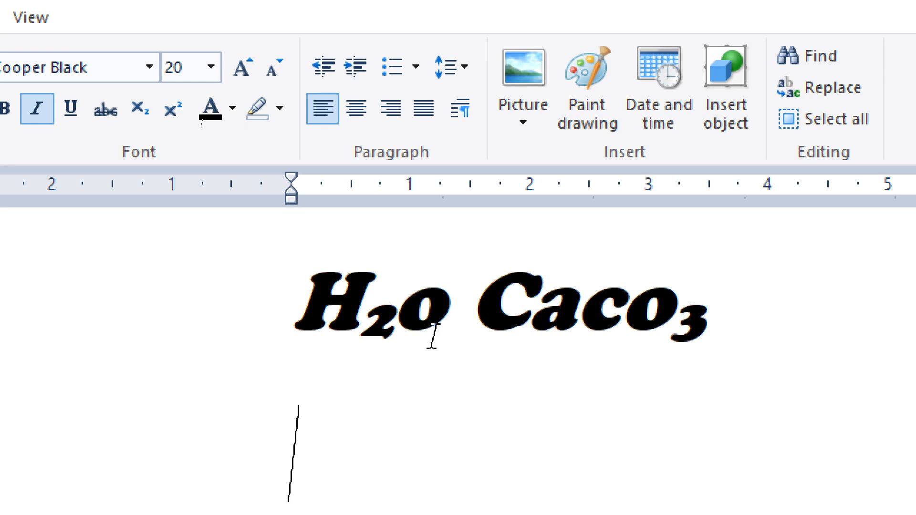
text(C)
text(a)
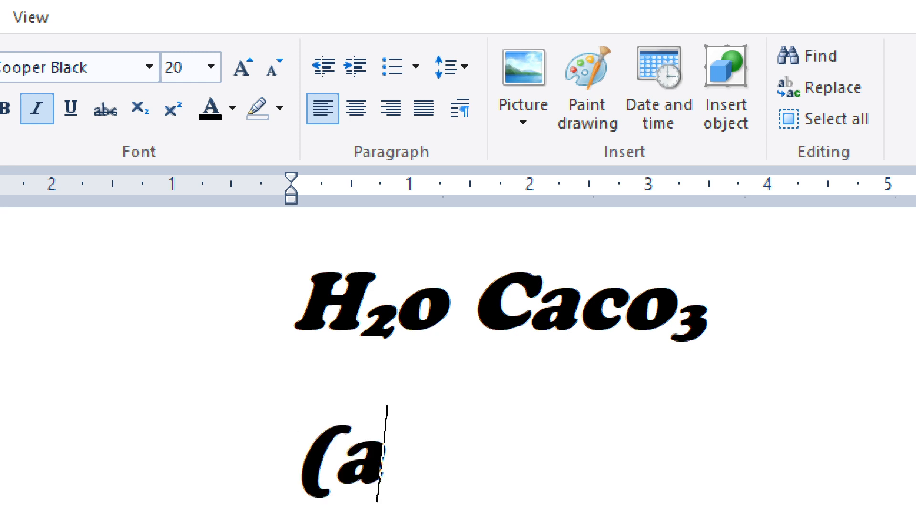
text(+b)
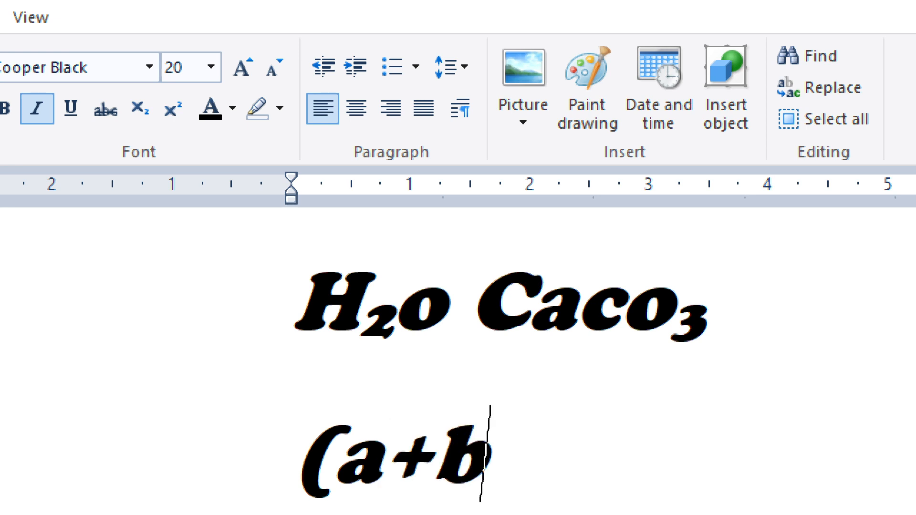
text())
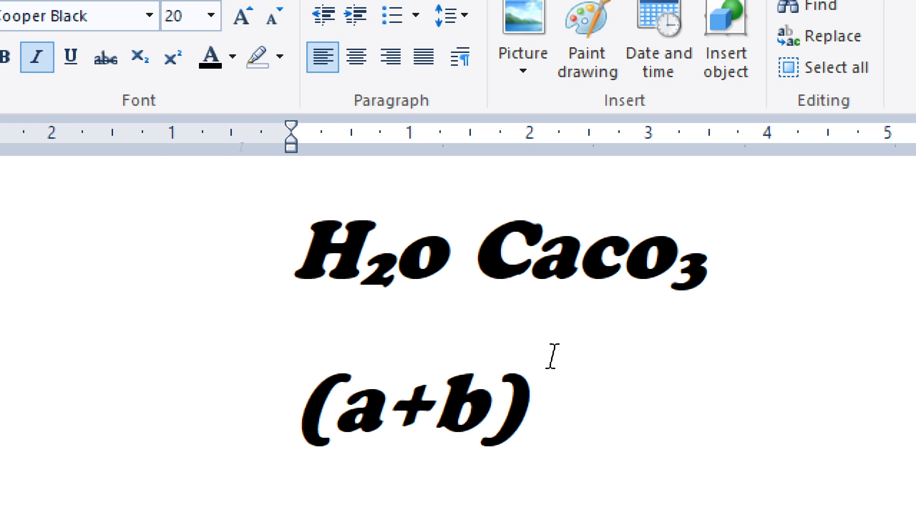
text(2)
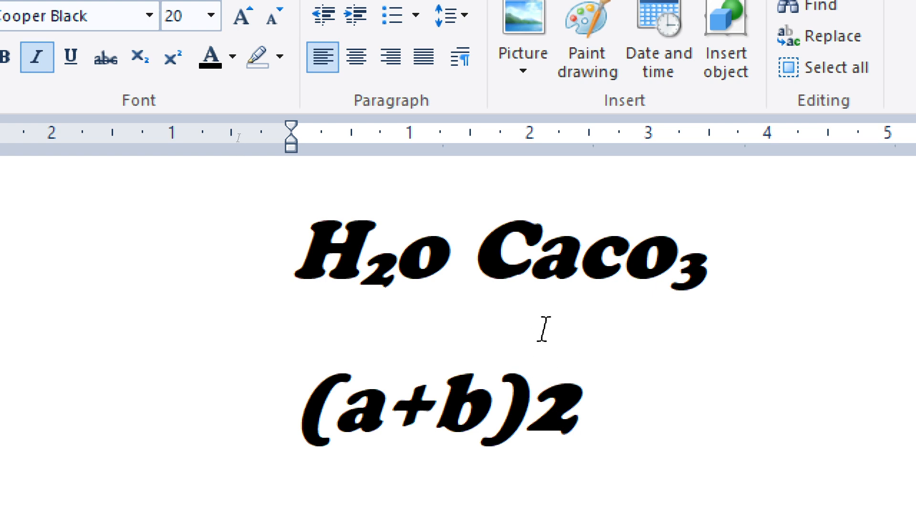
key(BackSpace)
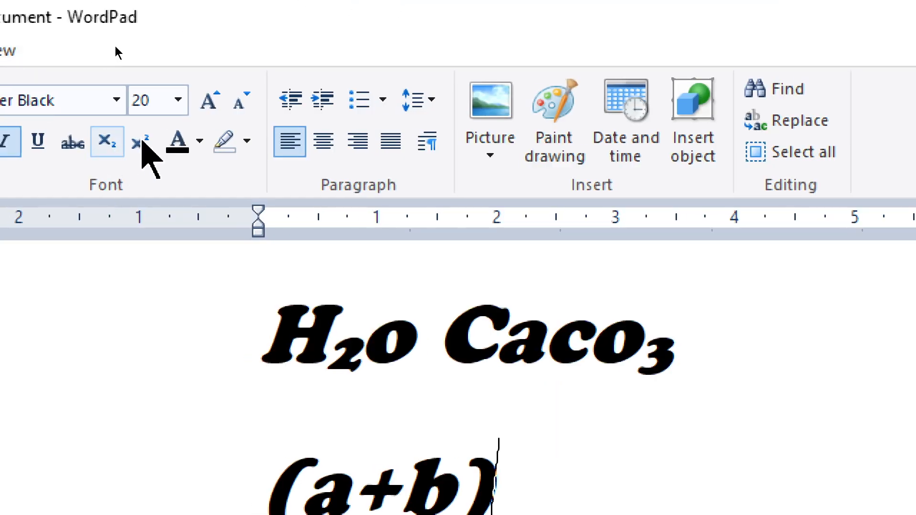
click(143, 141)
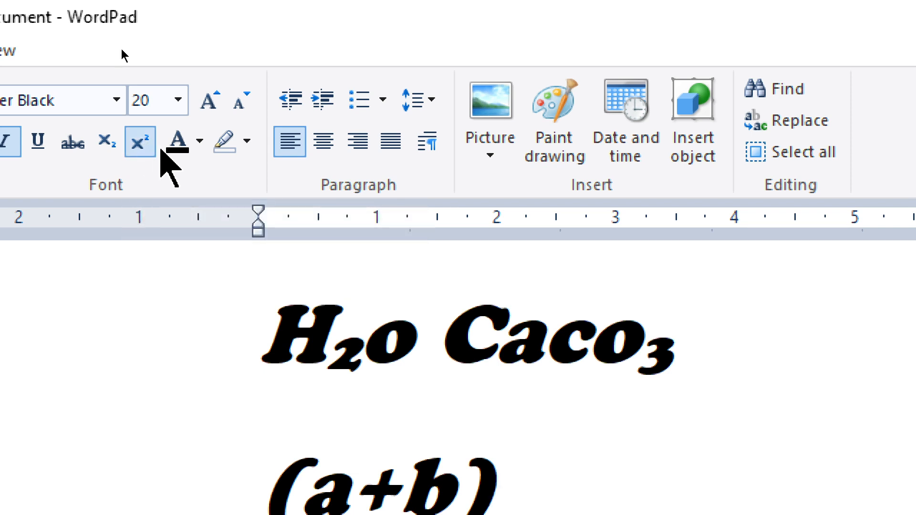
text(2)
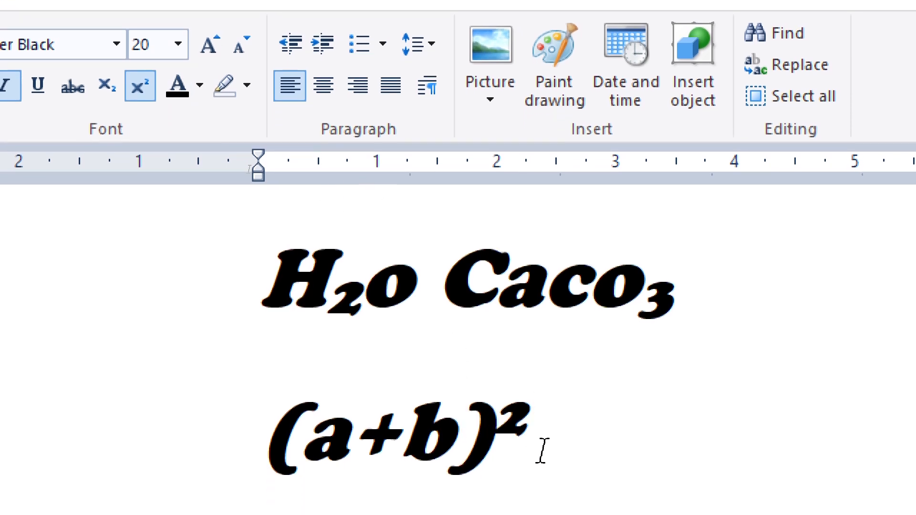
Continue the equation with "=a2", keeping "=a" in normal position and only the 2 as superscript.
text(=)
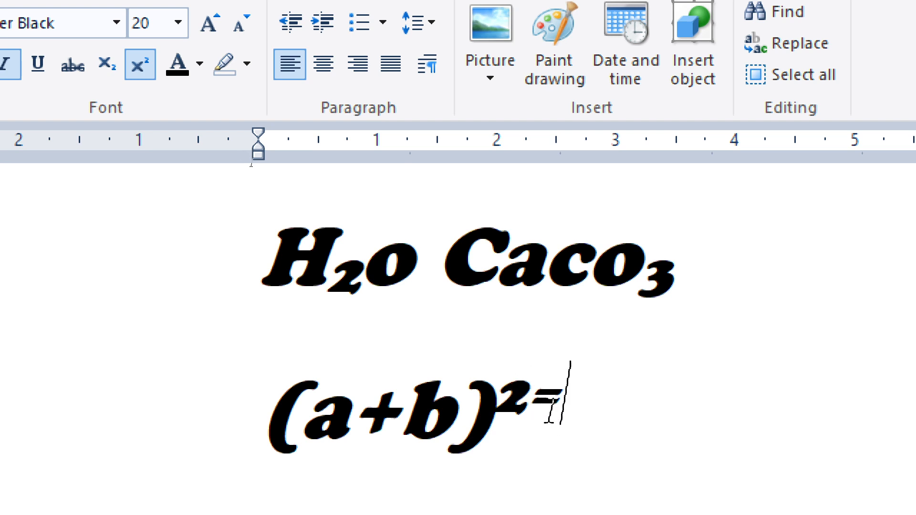
key(BackSpace)
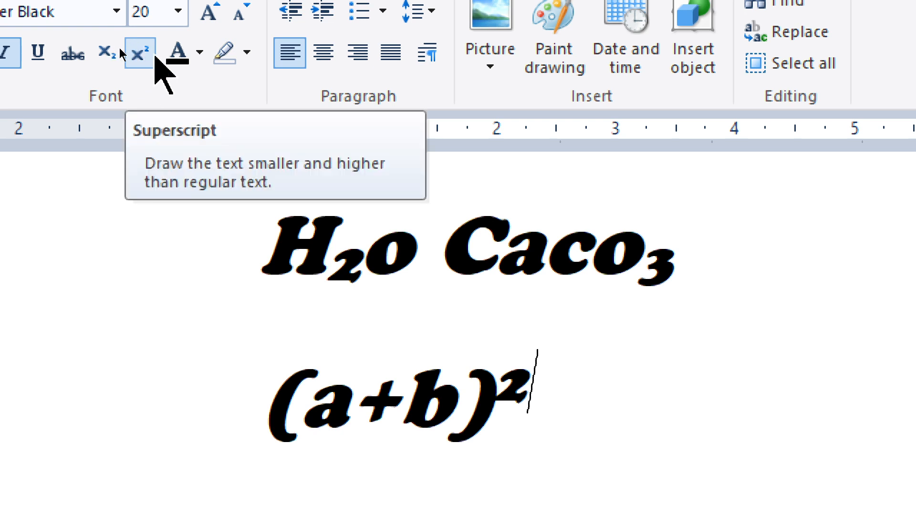
click(142, 60)
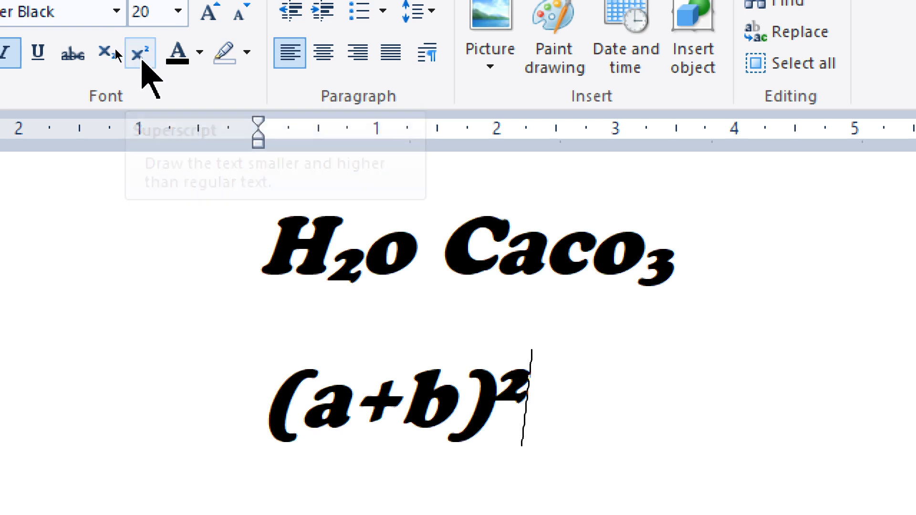
text(=)
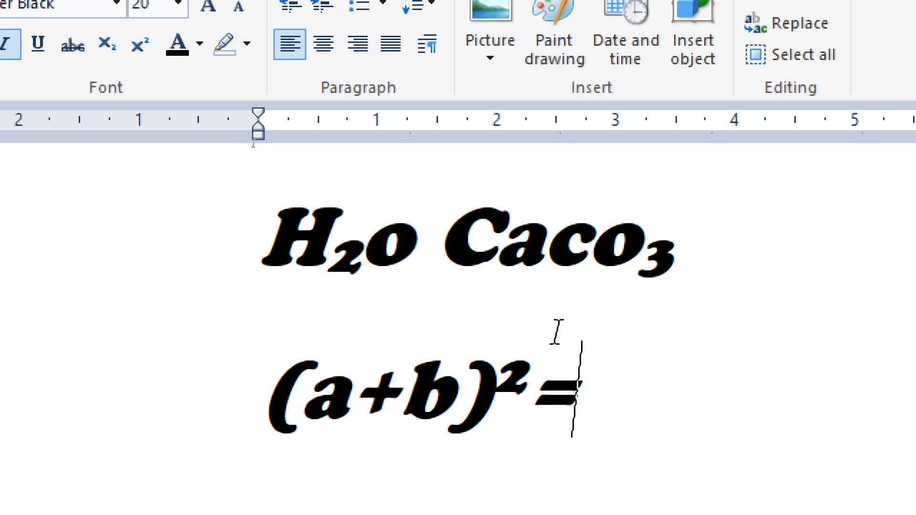
text(a)
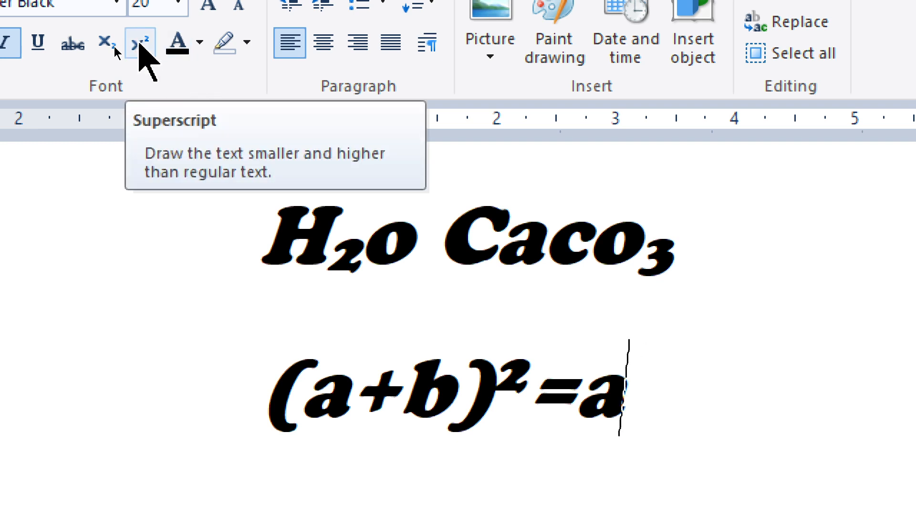
click(139, 43)
text(2)
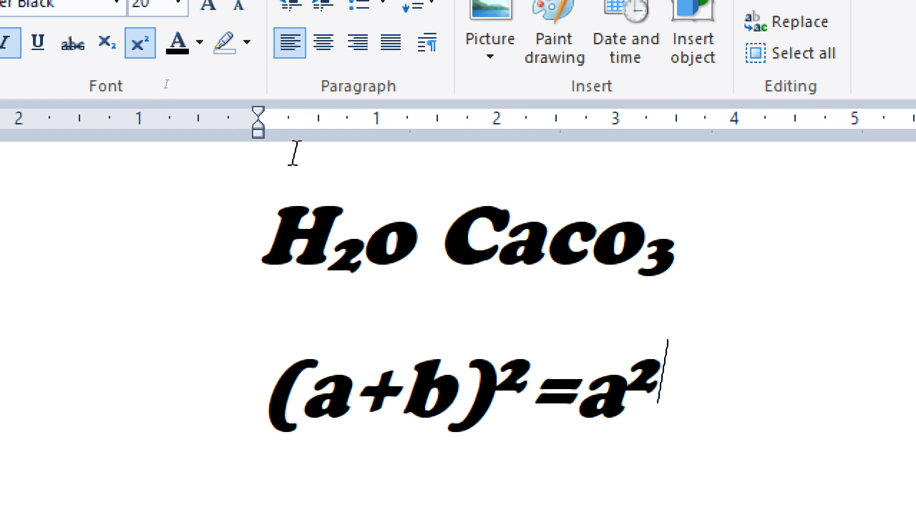
click(136, 50)
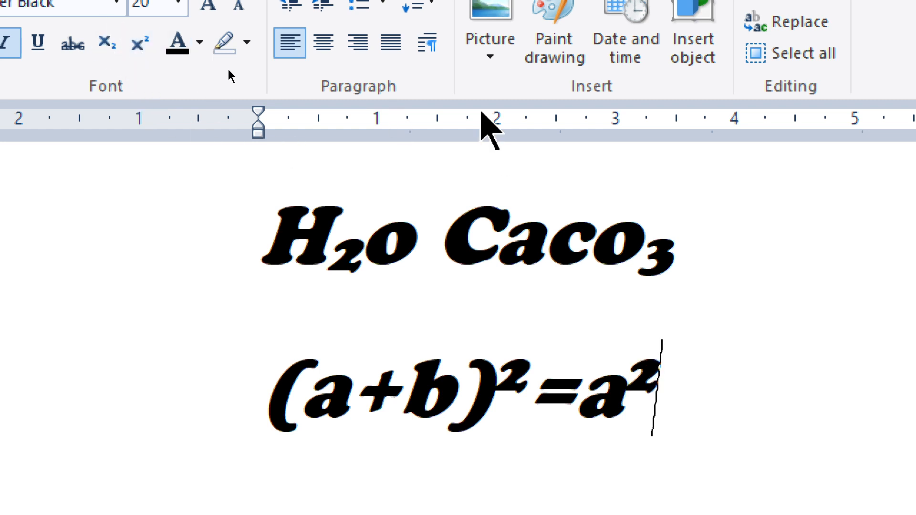
Complete the equation with "+b2+2ab", making only the 2 after b superscript.
text(+b)
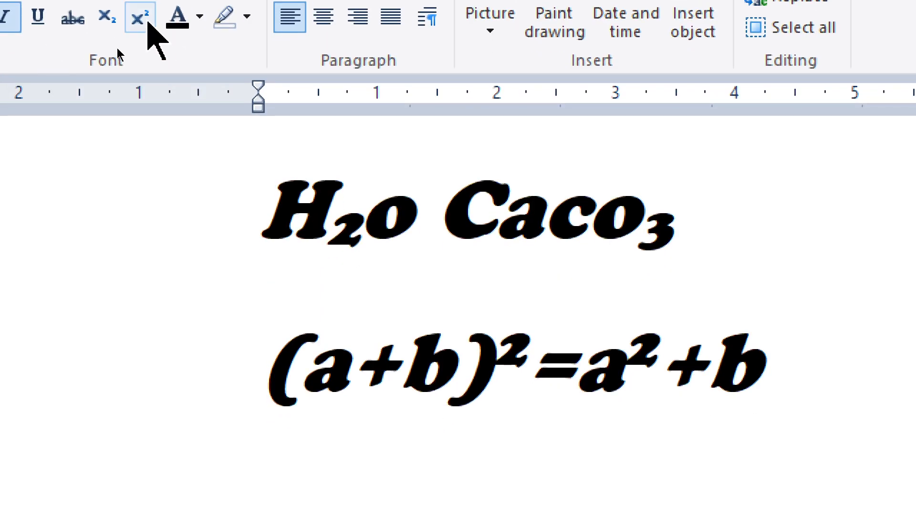
click(145, 22)
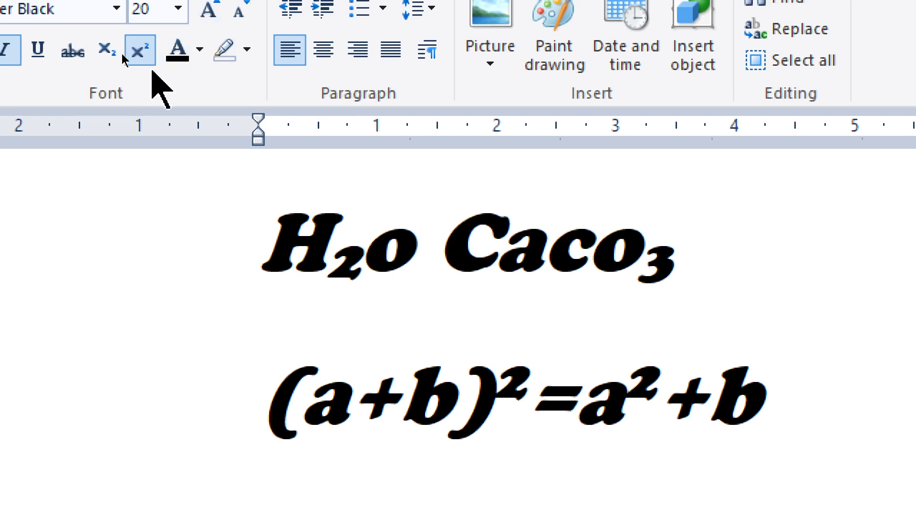
text(2)
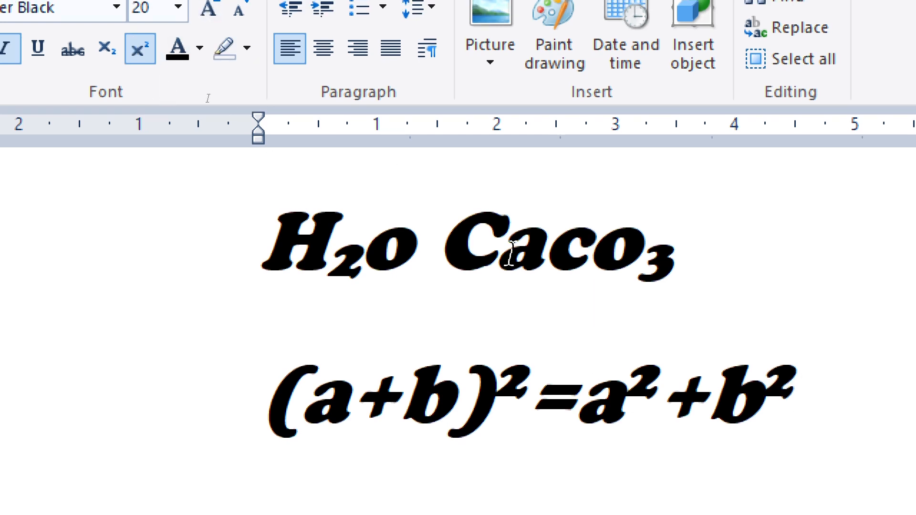
click(142, 61)
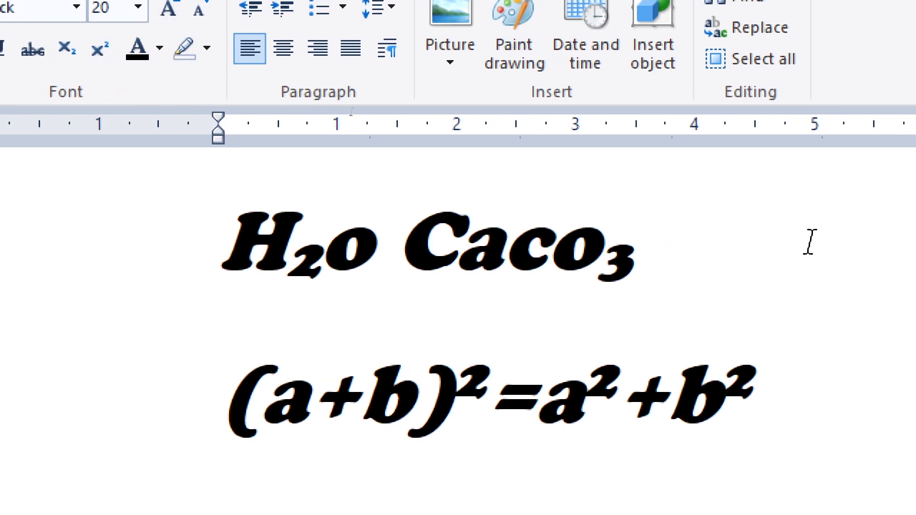
text(+)
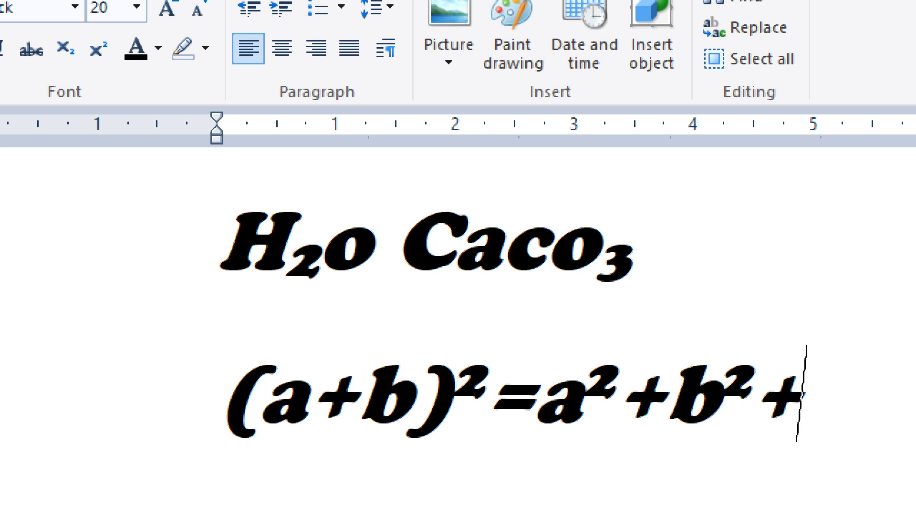
text(2ab)
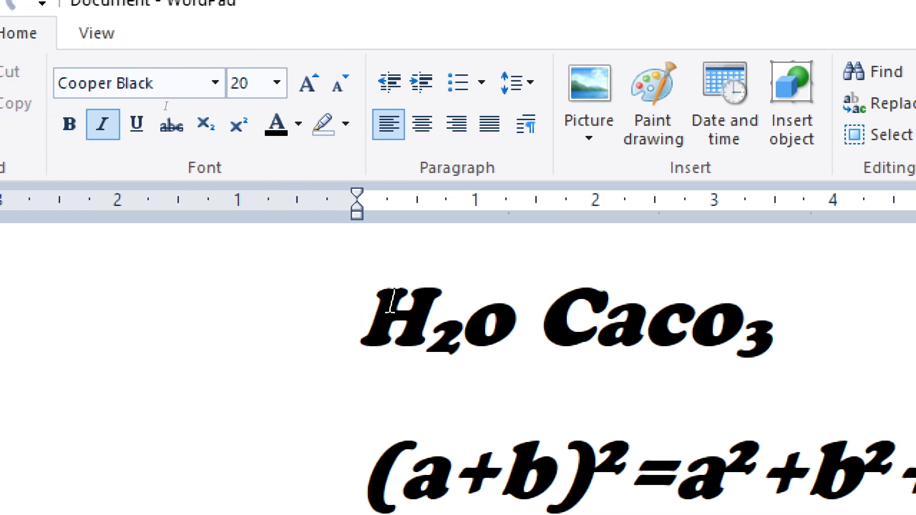
Make the first line, "H2o Caco3", bold.
drag(374, 308, 744, 328)
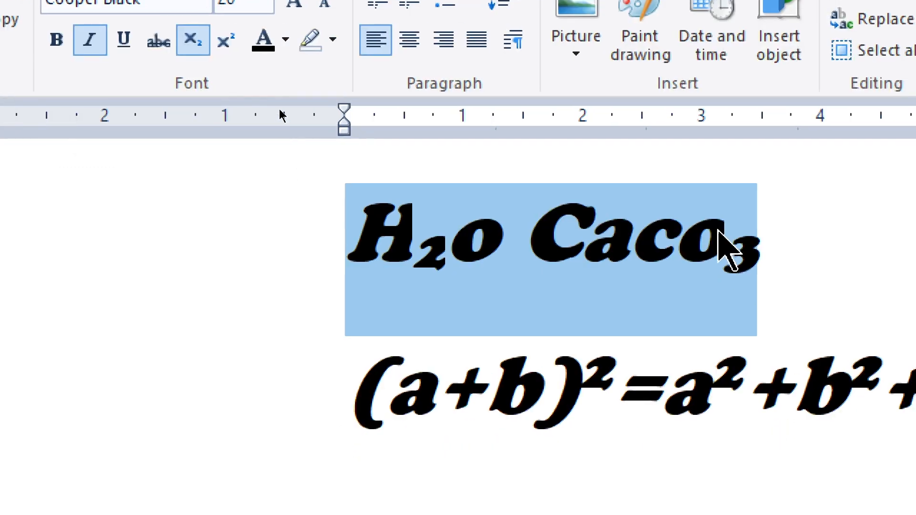
click(56, 40)
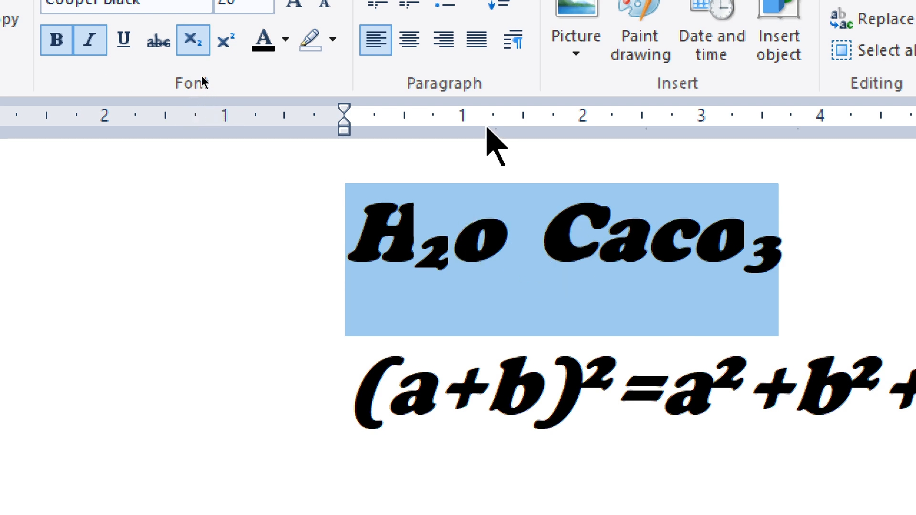
Remove bold and italic from the "H2o Caco3" line and reduce its font size to 14.
key(ctrl+b)
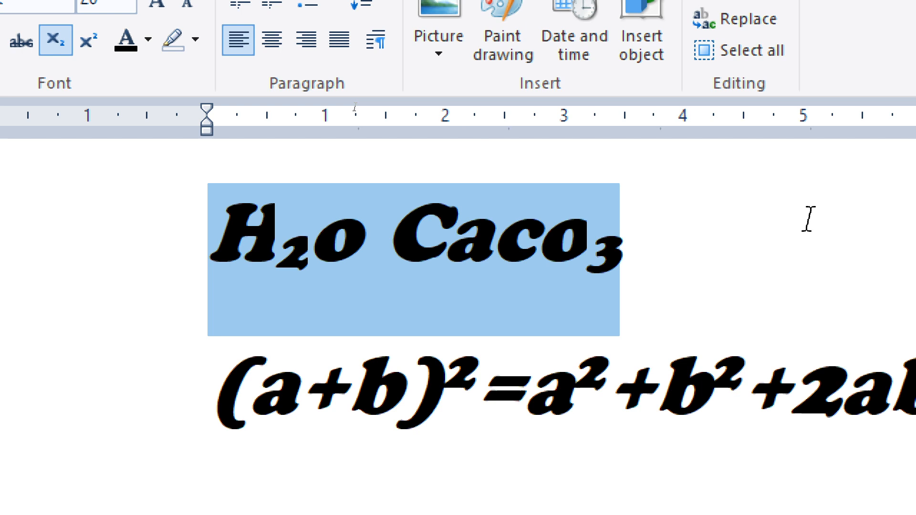
key(ctrl+i)
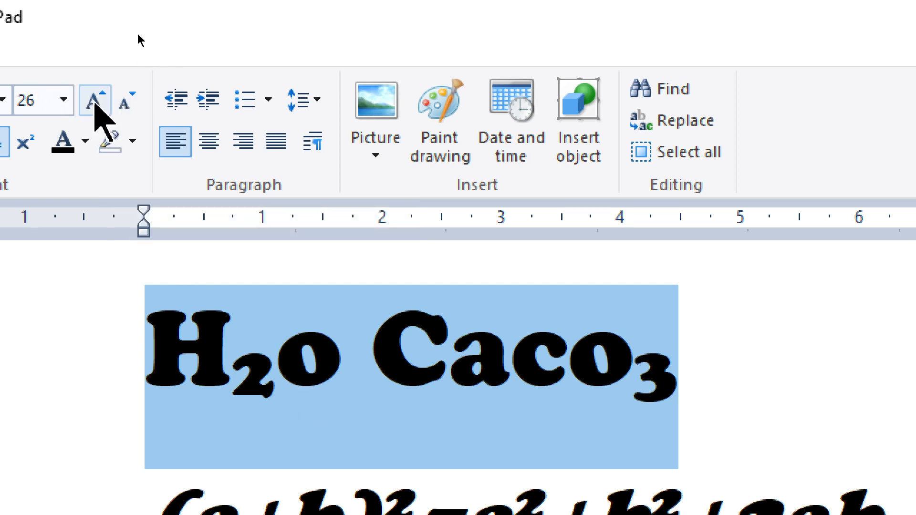
click(125, 102)
click(125, 101)
click(125, 101)
click(125, 101)
click(125, 101)
click(125, 101)
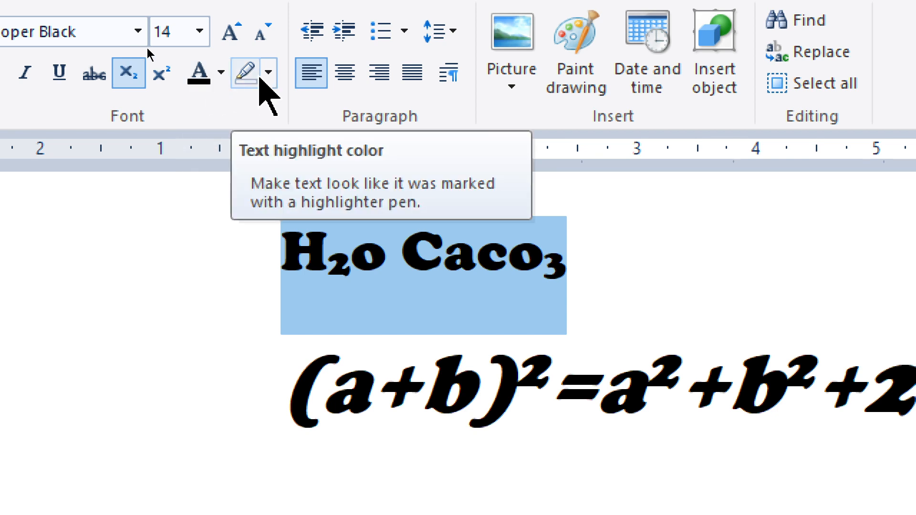
click(413, 317)
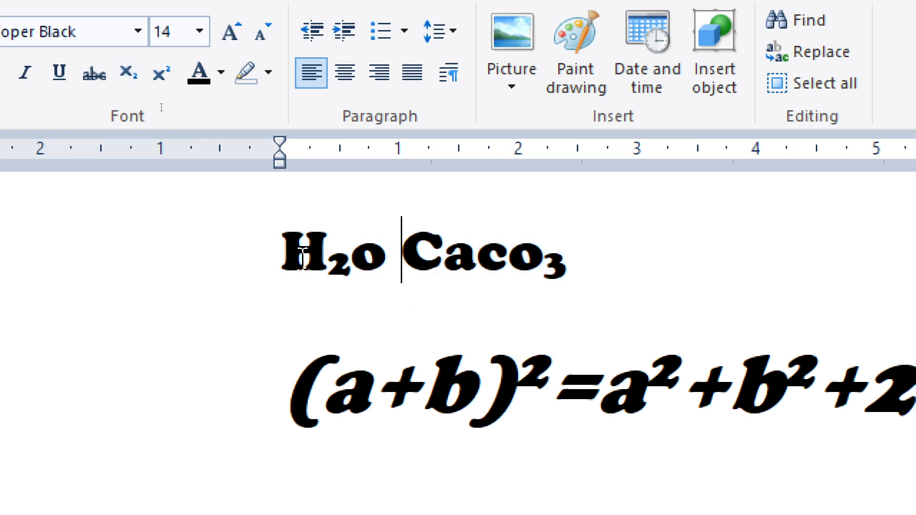
Color the "H2o Caco3" line and the equation up to "=a2" vibrant purple.
drag(288, 239, 818, 389)
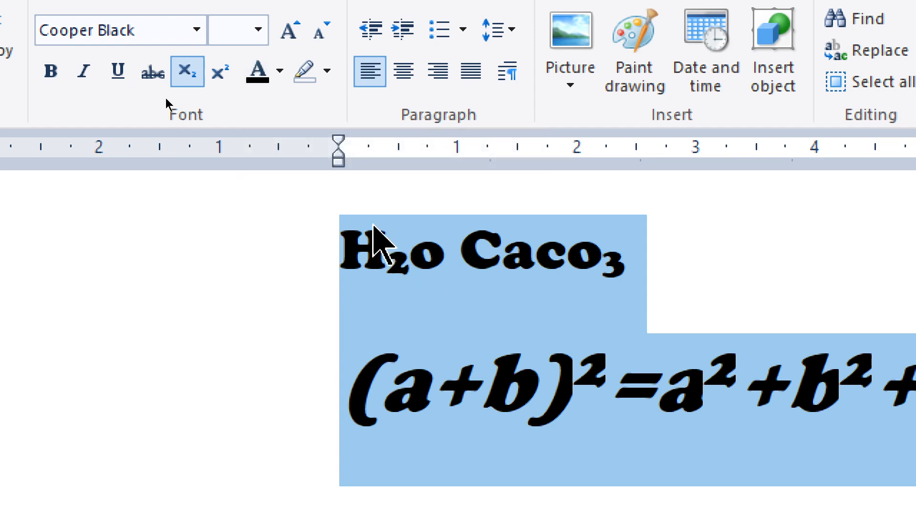
click(239, 292)
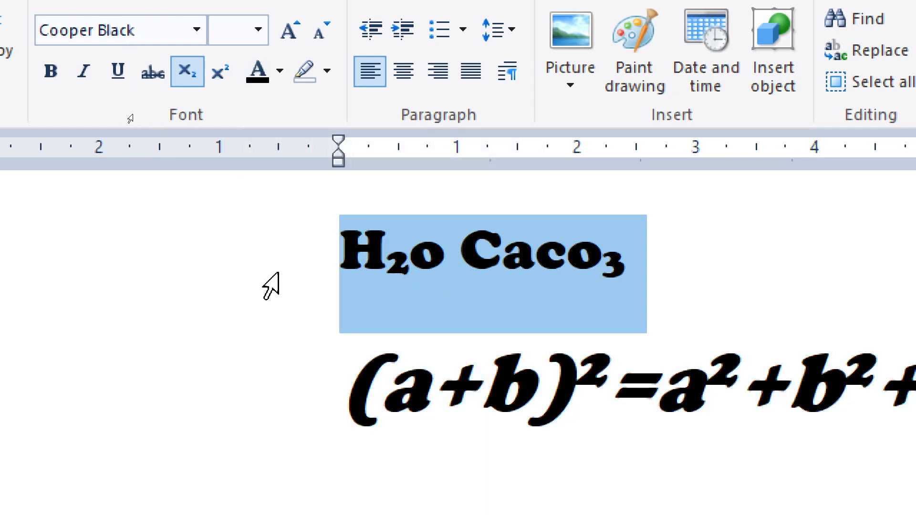
click(719, 260)
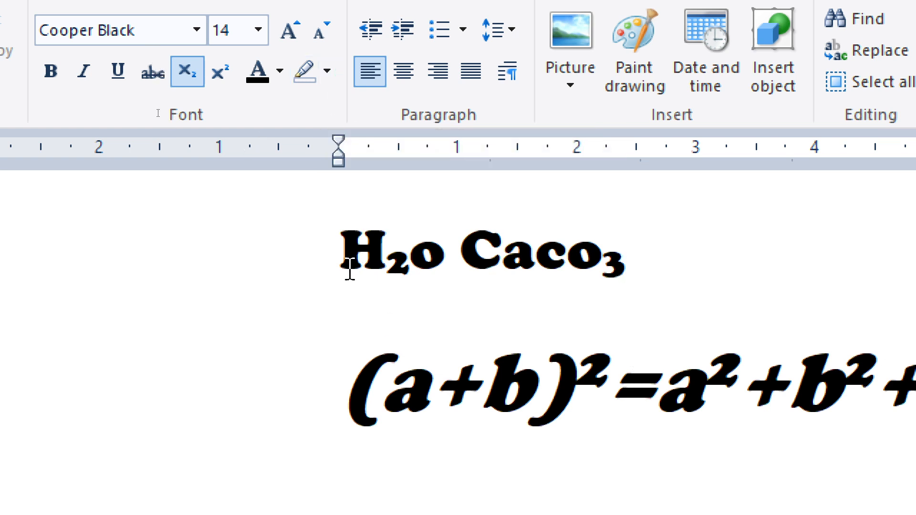
drag(344, 248, 682, 381)
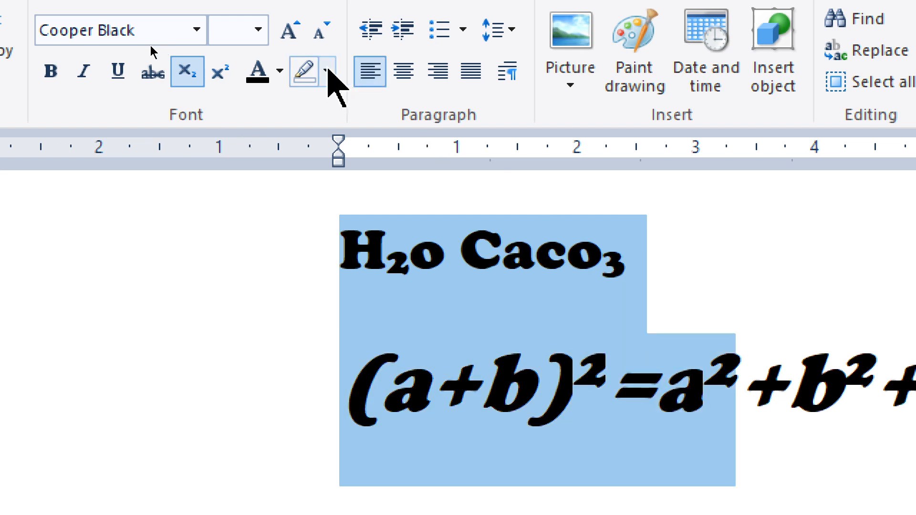
click(280, 70)
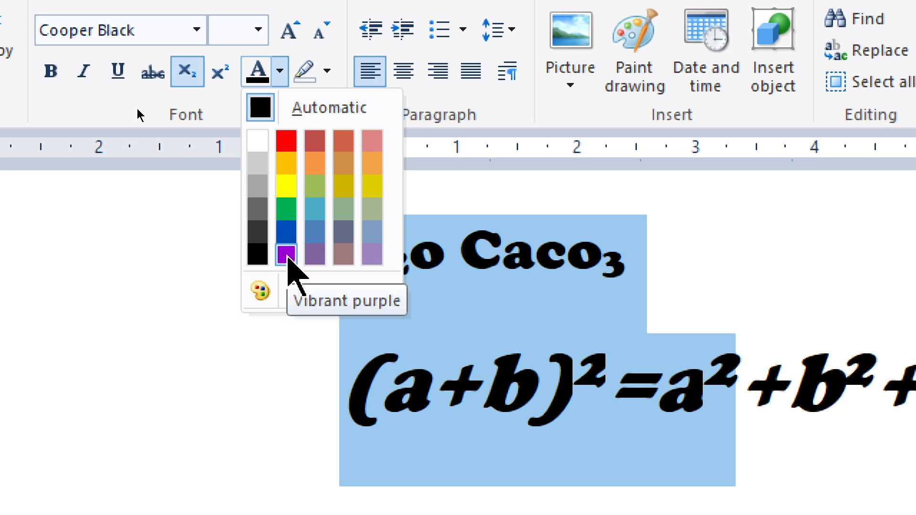
click(286, 254)
click(720, 312)
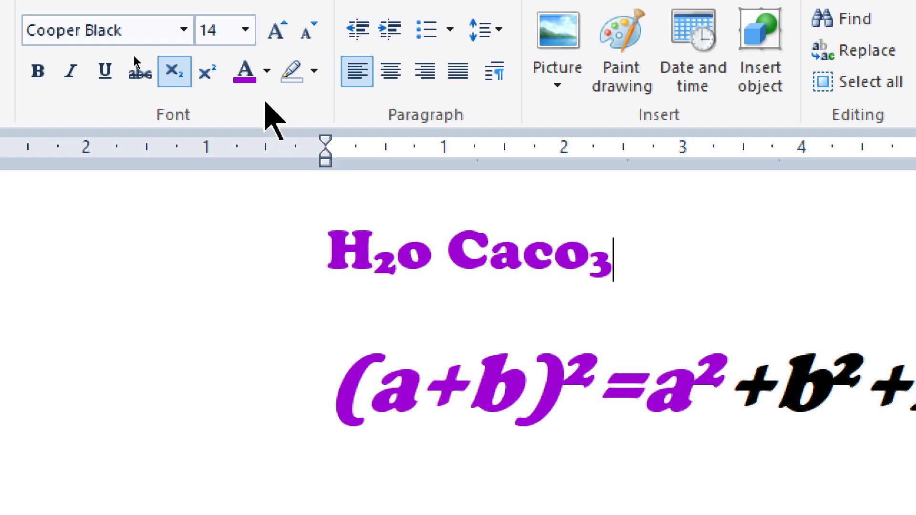
Change the font color of the purple formulas and equation part to red.
click(266, 72)
click(128, 236)
drag(329, 239, 693, 411)
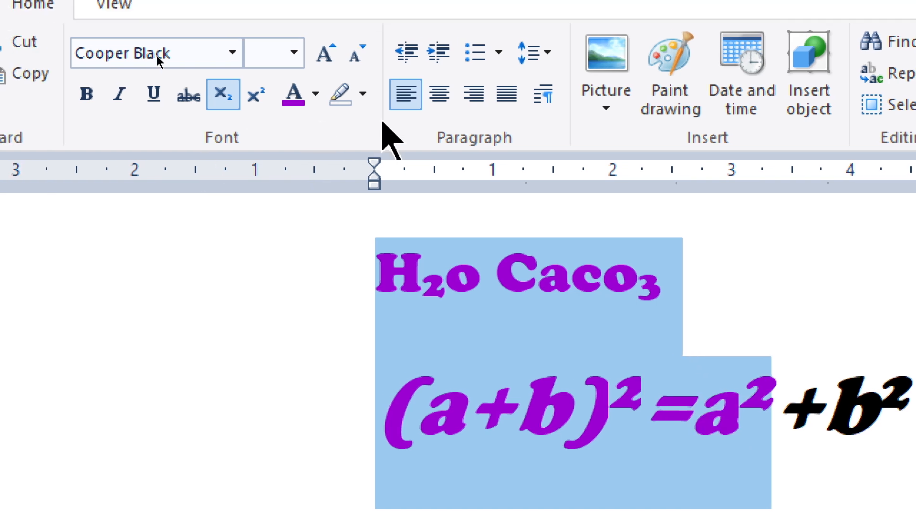
click(267, 71)
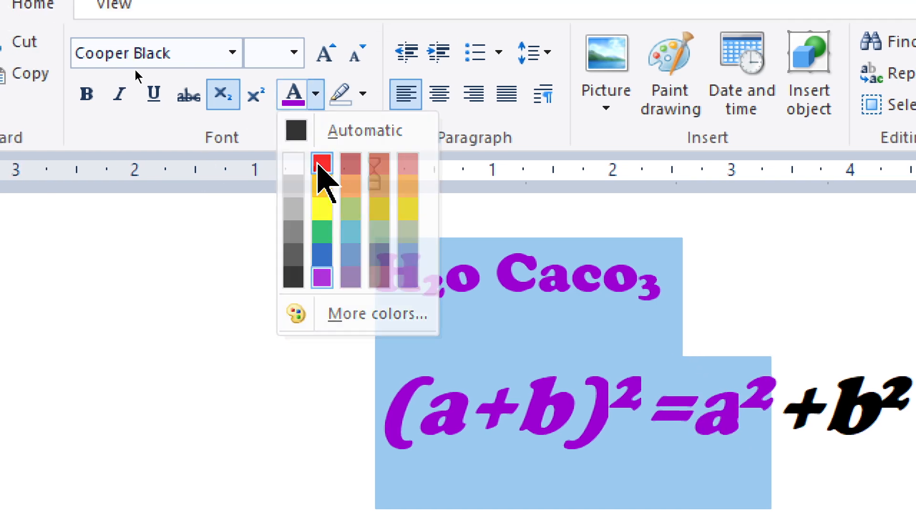
click(319, 166)
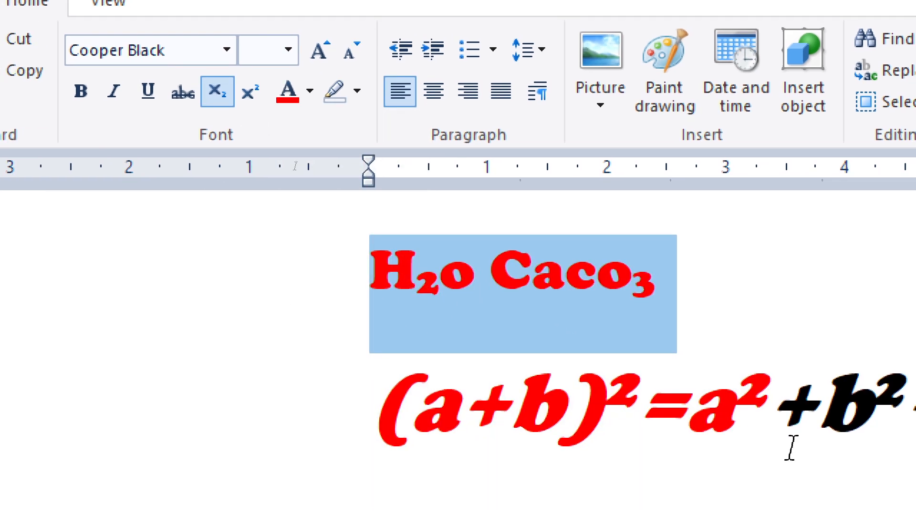
click(726, 336)
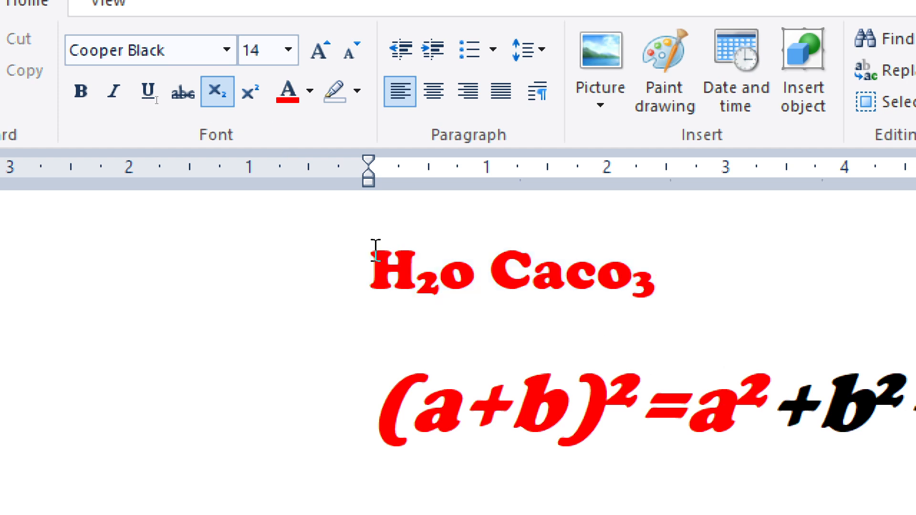
Apply a purple text highlight to the "H2o Caco3" line and the equation up to "=a2".
drag(376, 248, 746, 419)
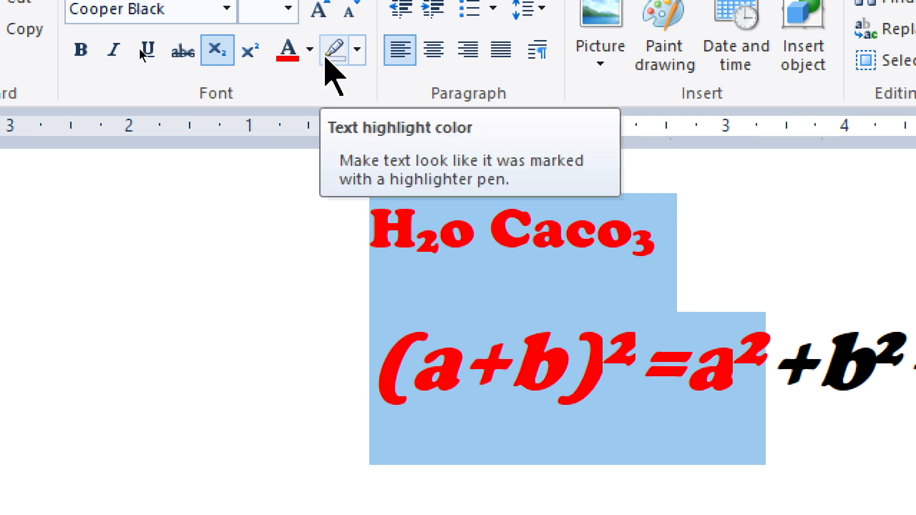
click(355, 56)
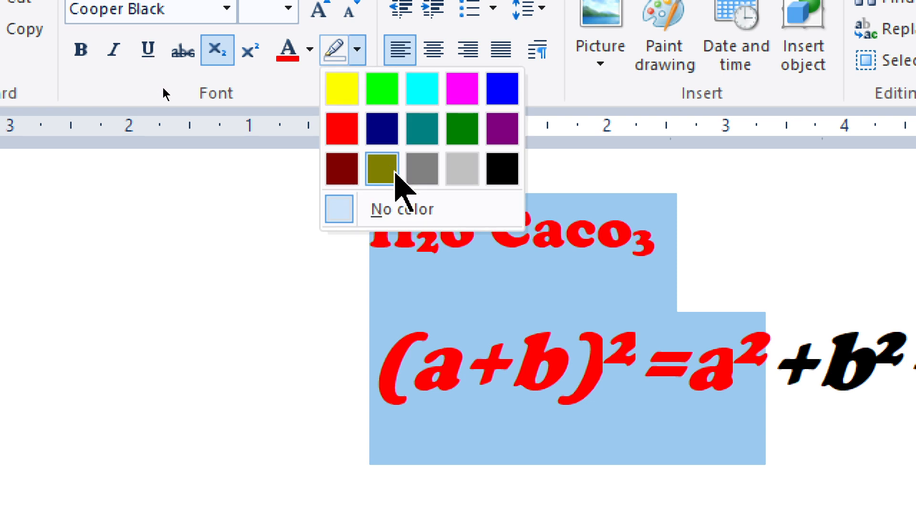
click(501, 130)
click(687, 246)
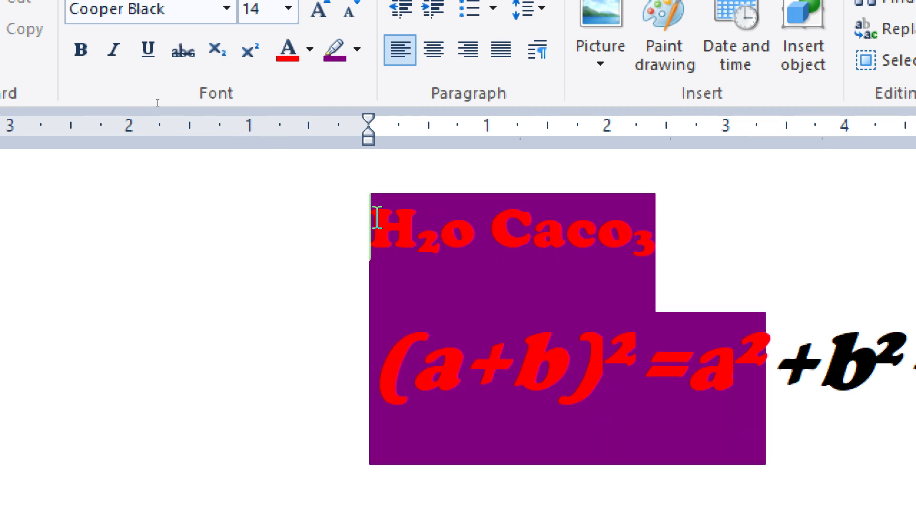
Change the text highlight behind the red formulas and equation part to olive.
drag(374, 210, 746, 383)
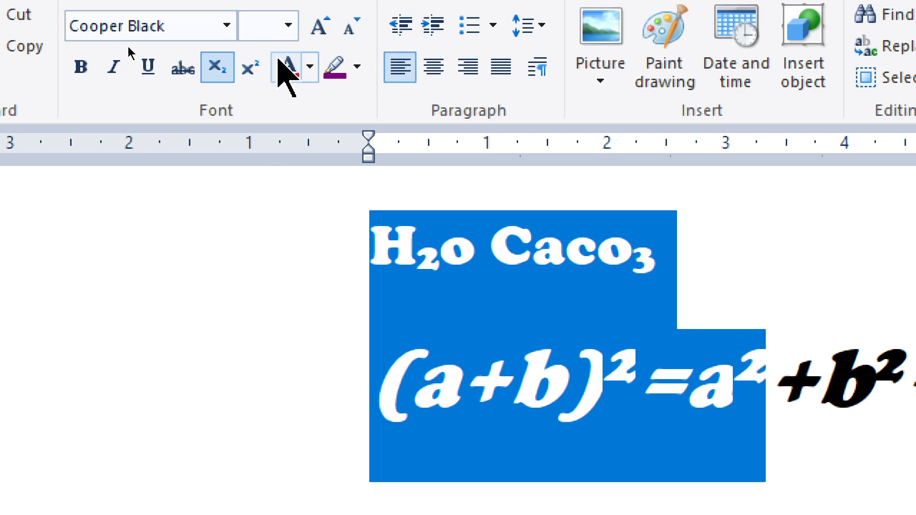
click(356, 50)
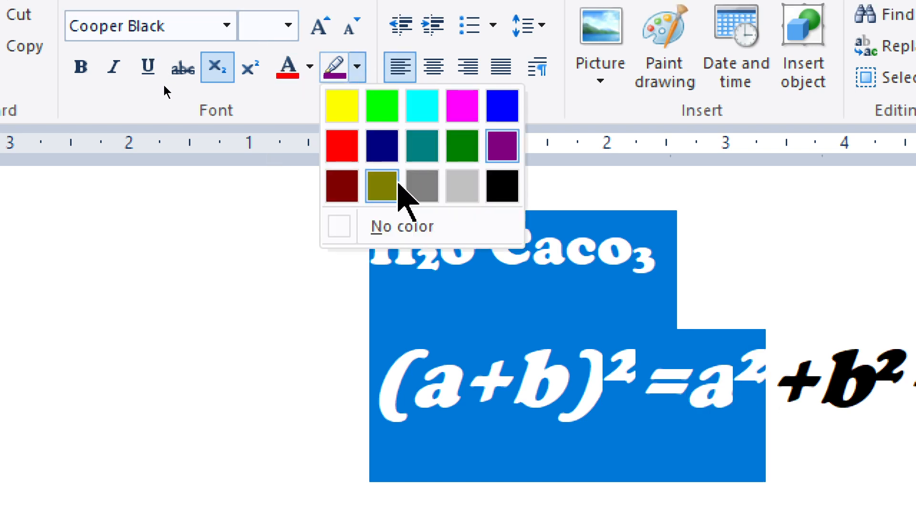
click(396, 193)
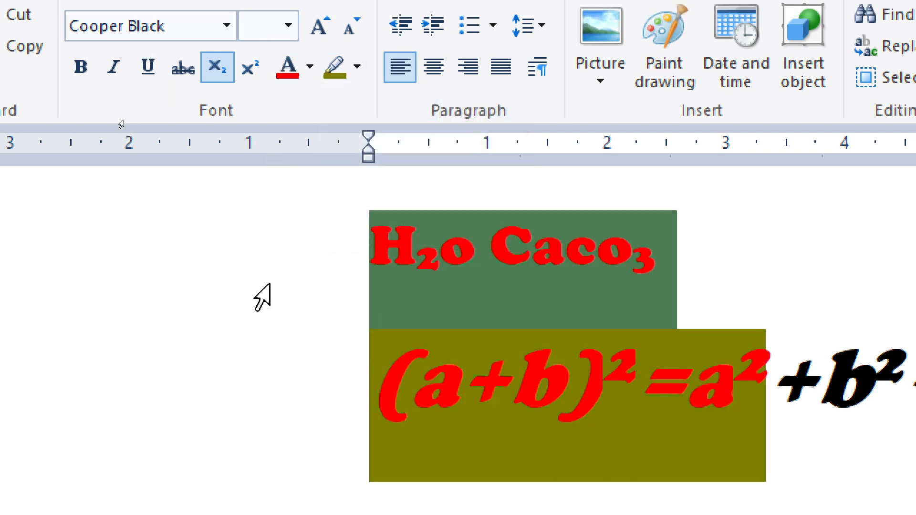
click(778, 266)
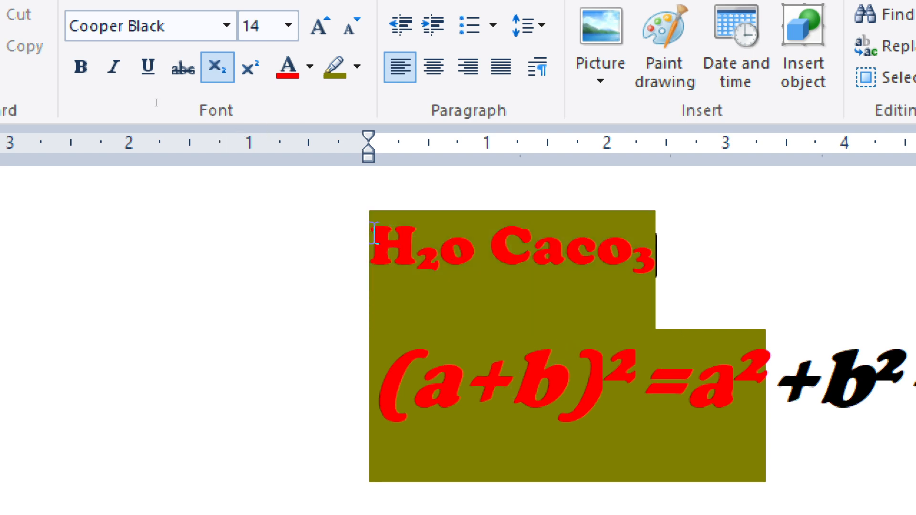
Remove the text highlight from the "H2o Caco3" line and the equation up to "=a2".
drag(374, 234, 486, 261)
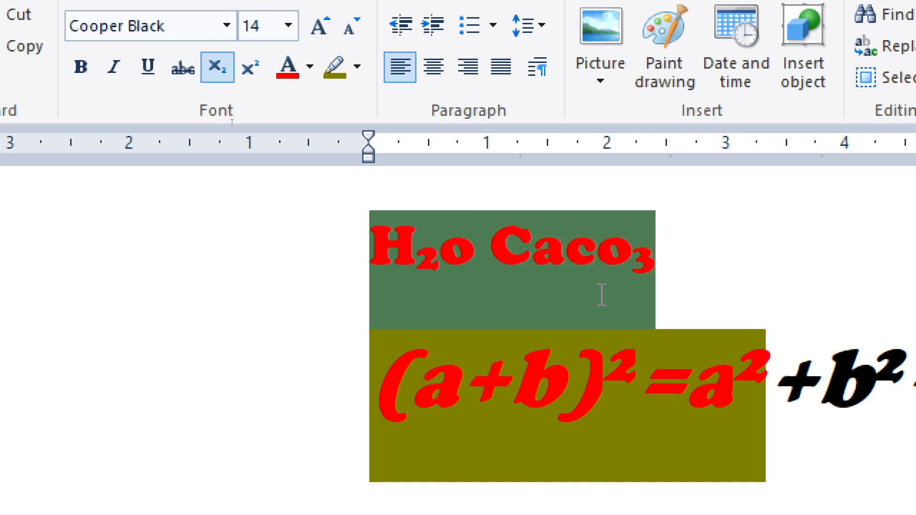
drag(602, 294, 698, 413)
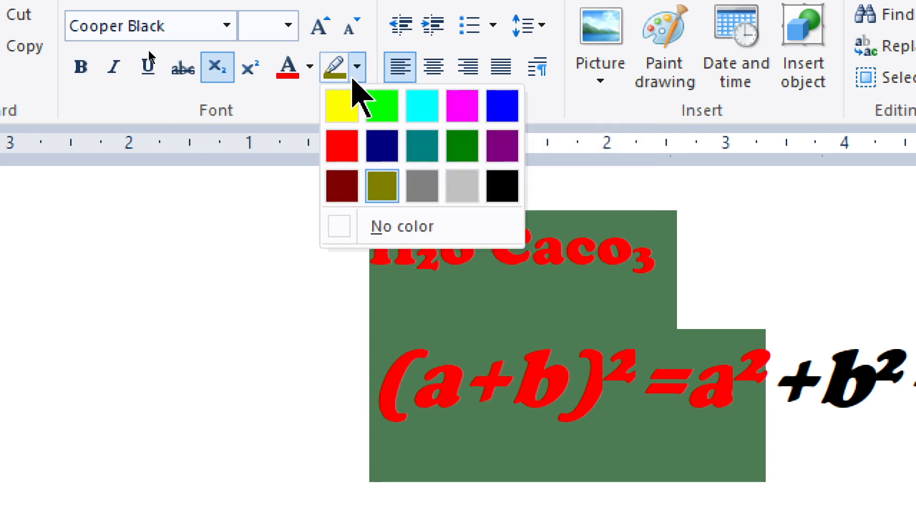
click(387, 228)
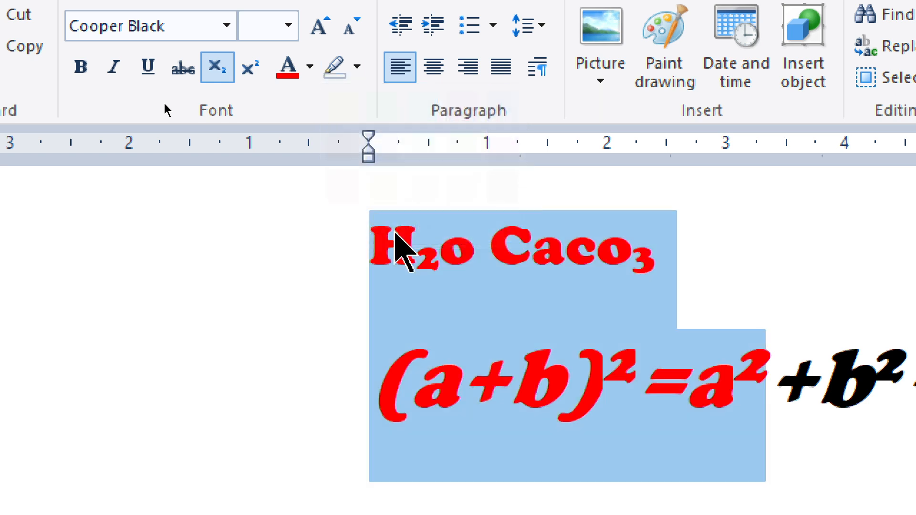
click(763, 270)
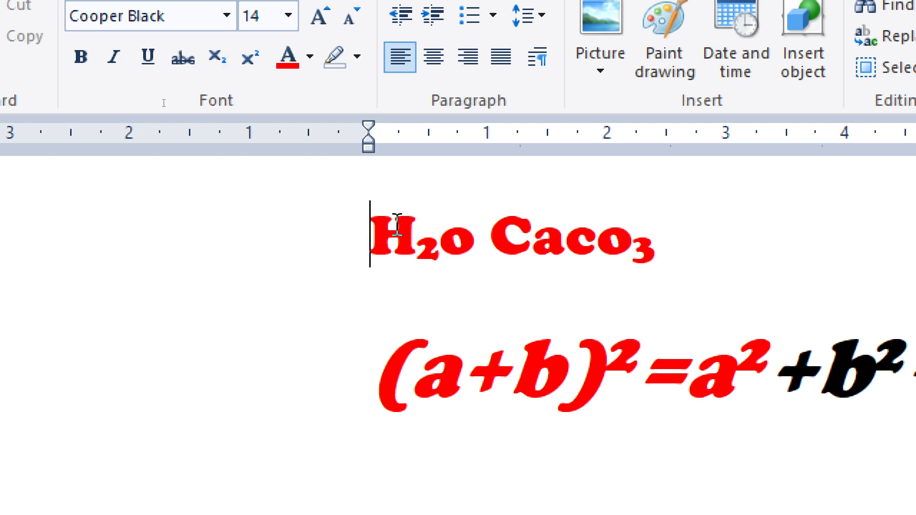
Set the font color of the red formulas and equation part to Automatic.
drag(374, 224, 717, 384)
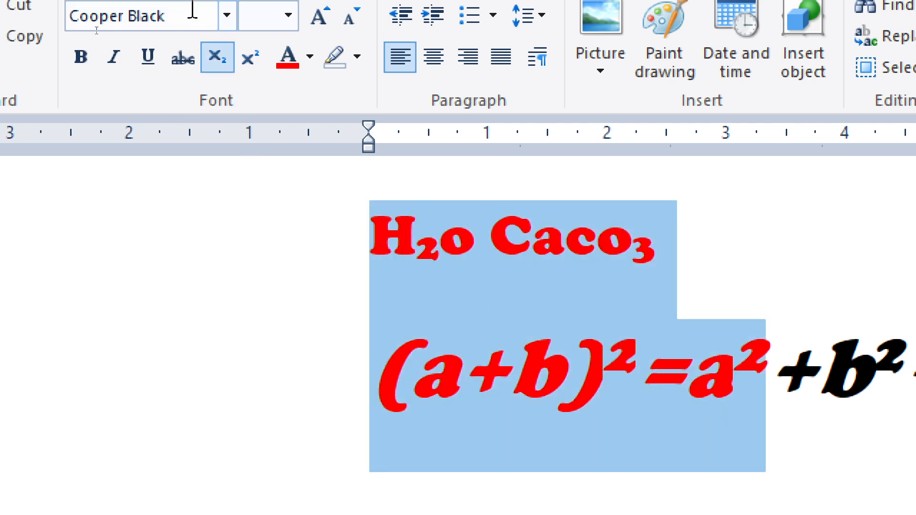
click(309, 61)
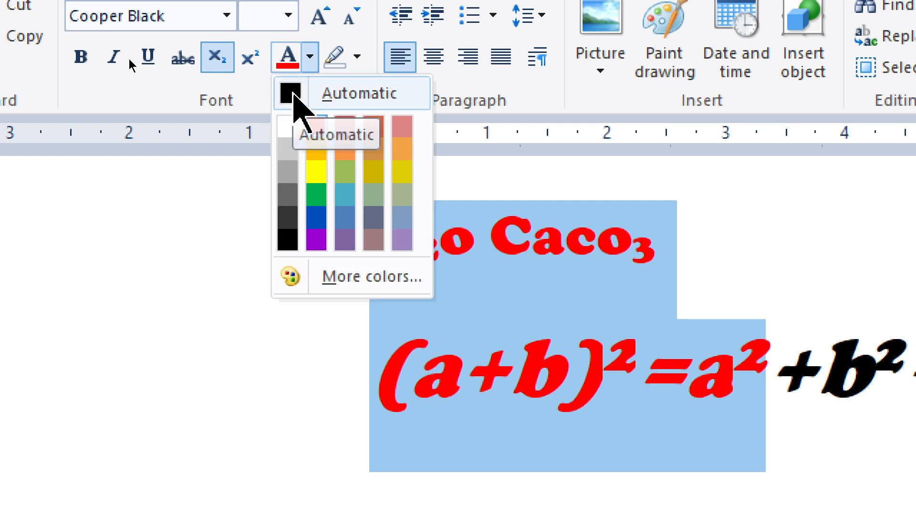
click(291, 93)
click(737, 255)
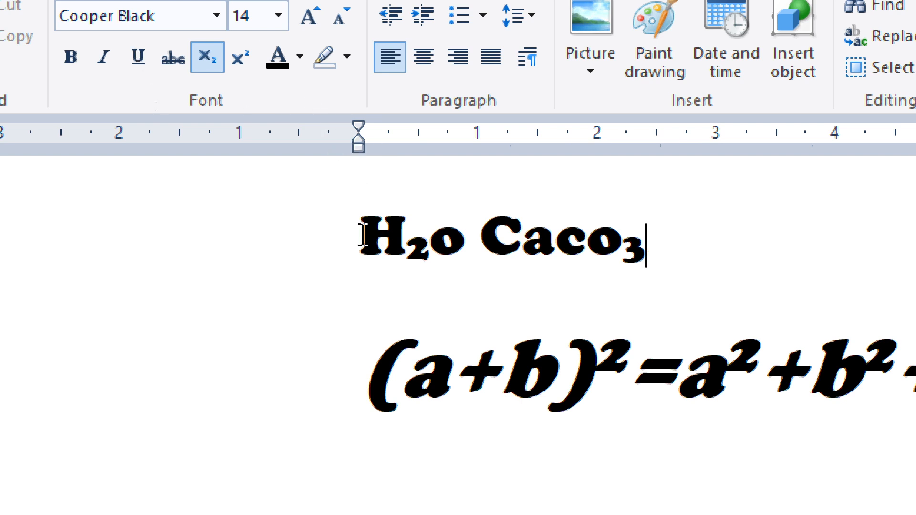
drag(363, 234, 582, 249)
click(300, 57)
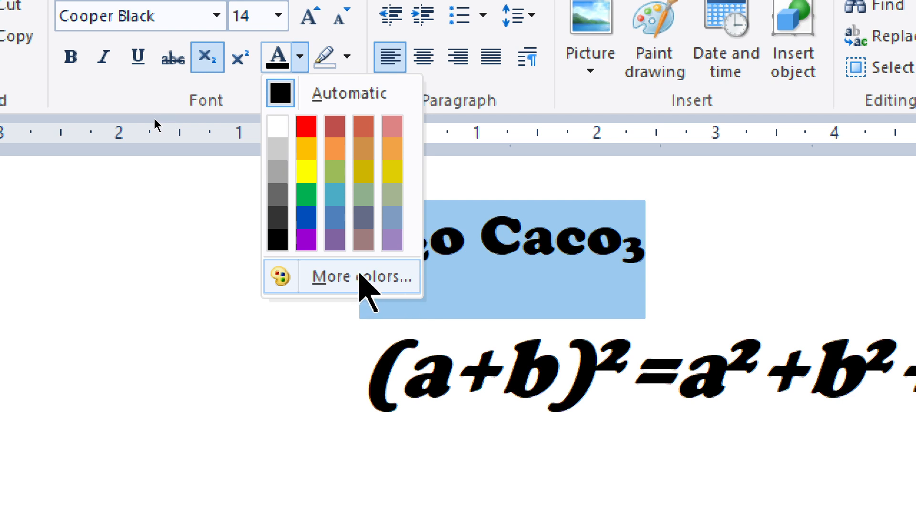
key(Escape)
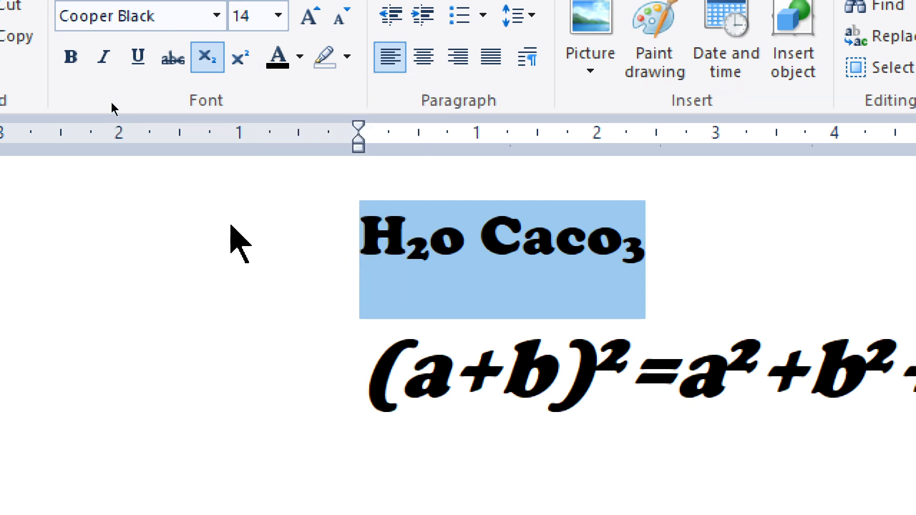